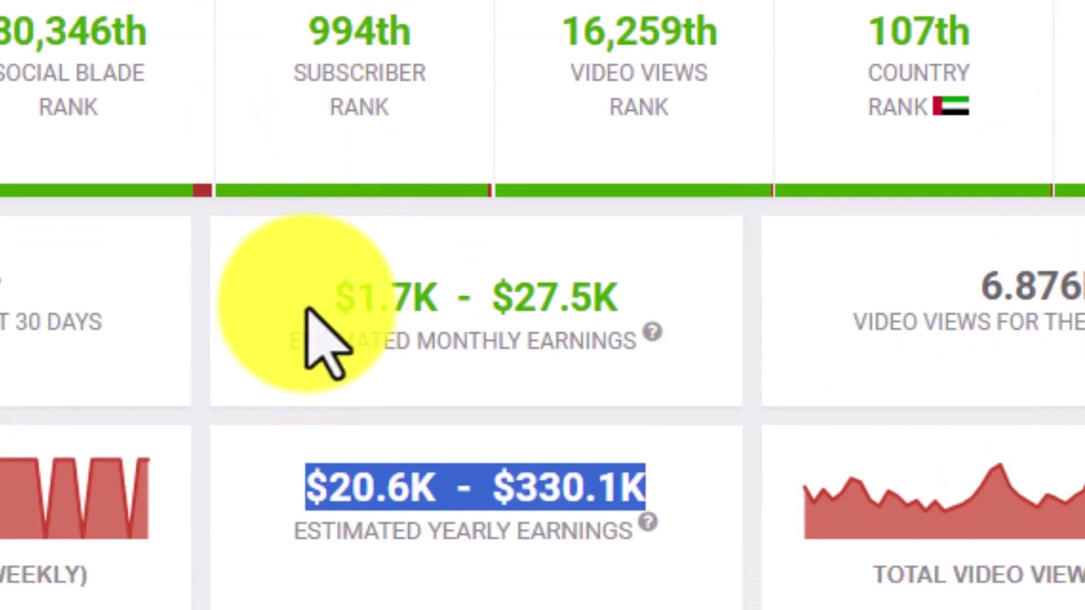
Step: Highlight English Fairy Tales' estimated monthly and yearly earnings and the channel name
left_click_drag(305, 302, 623, 326)
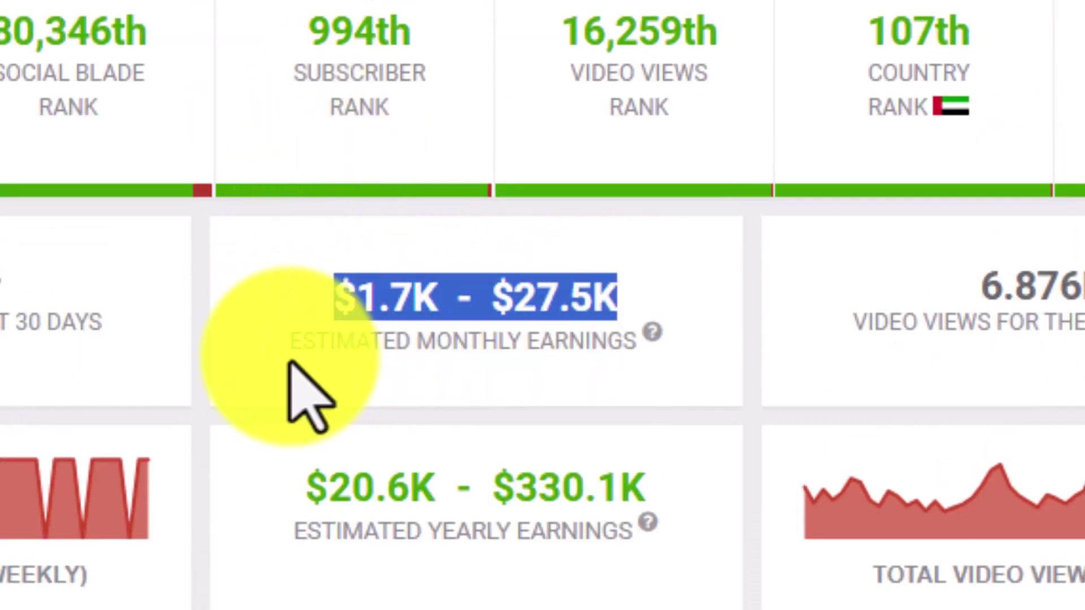
left_click_drag(289, 341, 638, 340)
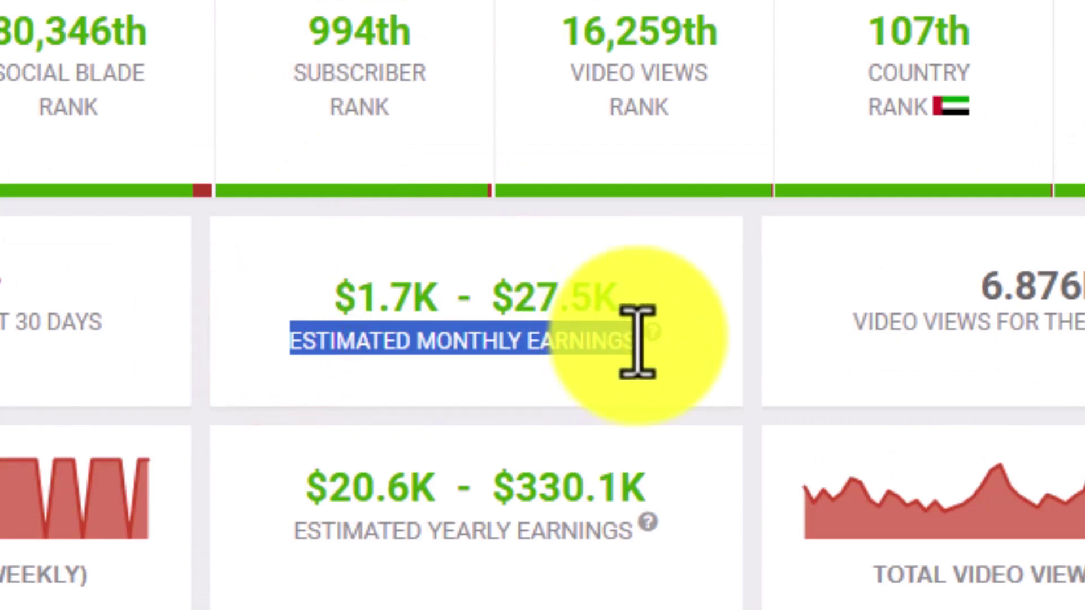
left_click_drag(266, 473, 647, 465)
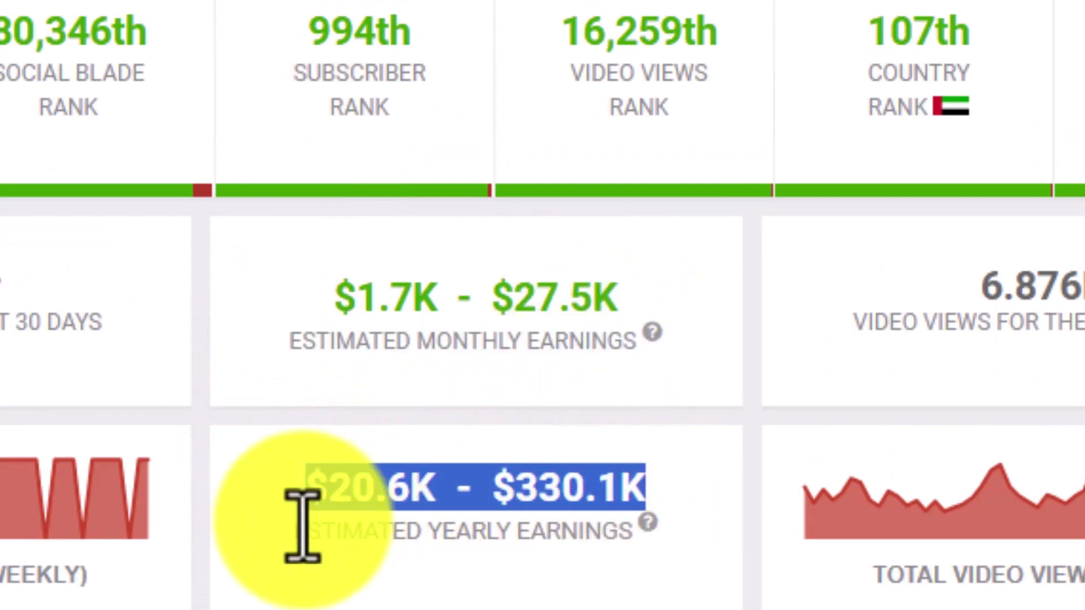
left_click_drag(289, 530, 628, 529)
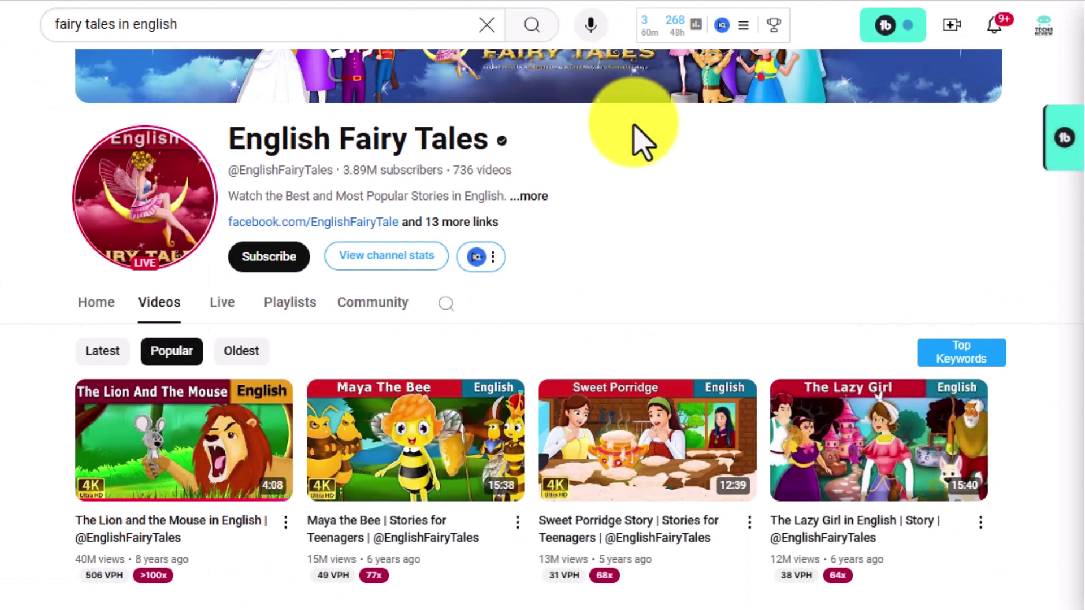
scroll(642, 156, "up", 1)
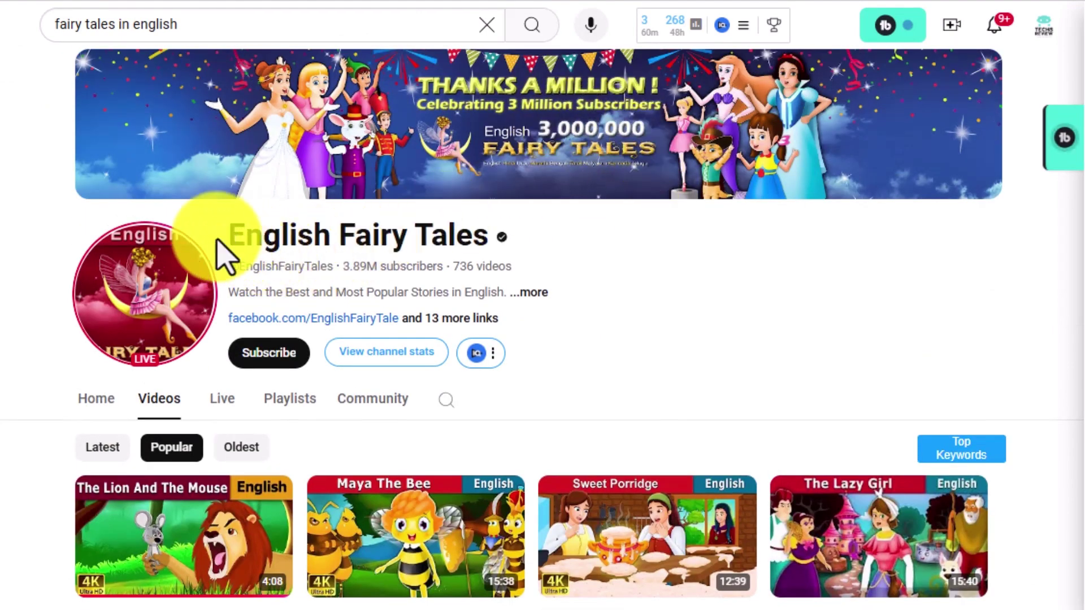
left_click_drag(217, 239, 606, 262)
scroll(606, 261, "down", 1)
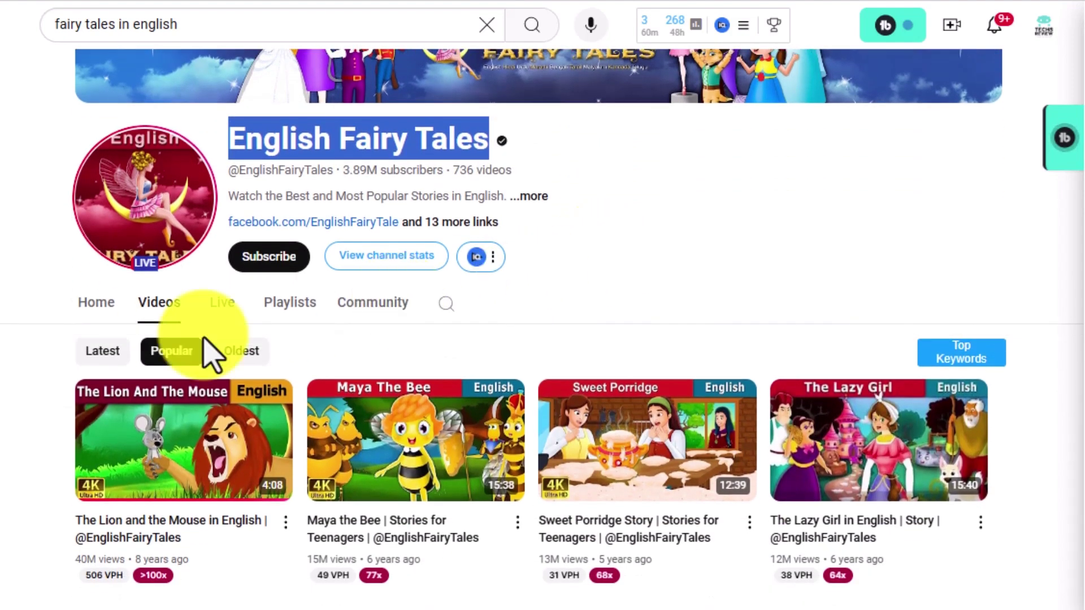
Step: Sort the channel's videos by newest, then popular, and play The Lion and the Mouse to 0:21
left_click(93, 350)
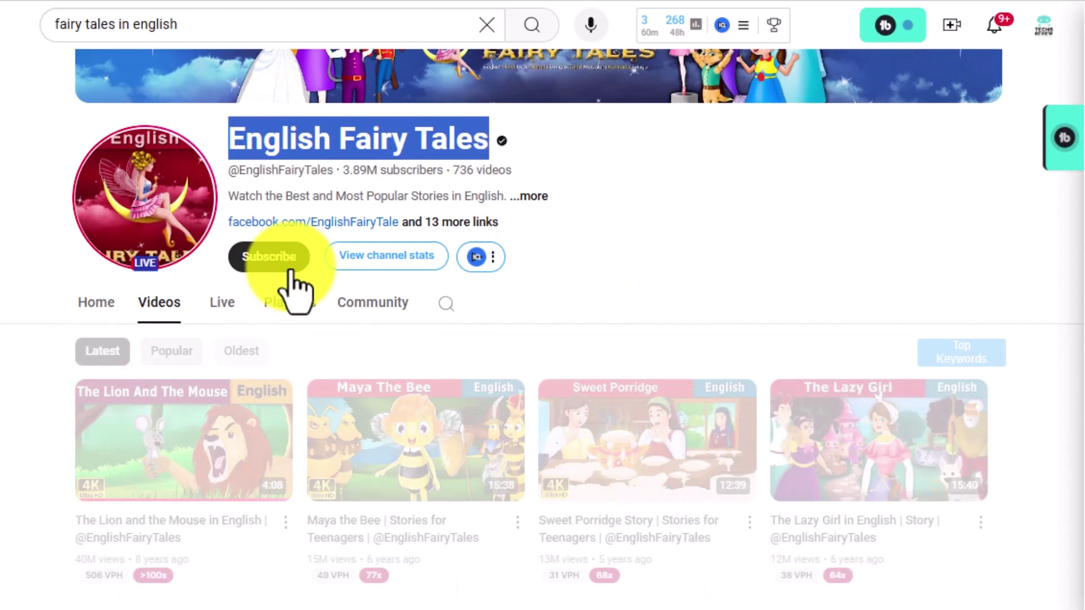
scroll(254, 339, "down", 2)
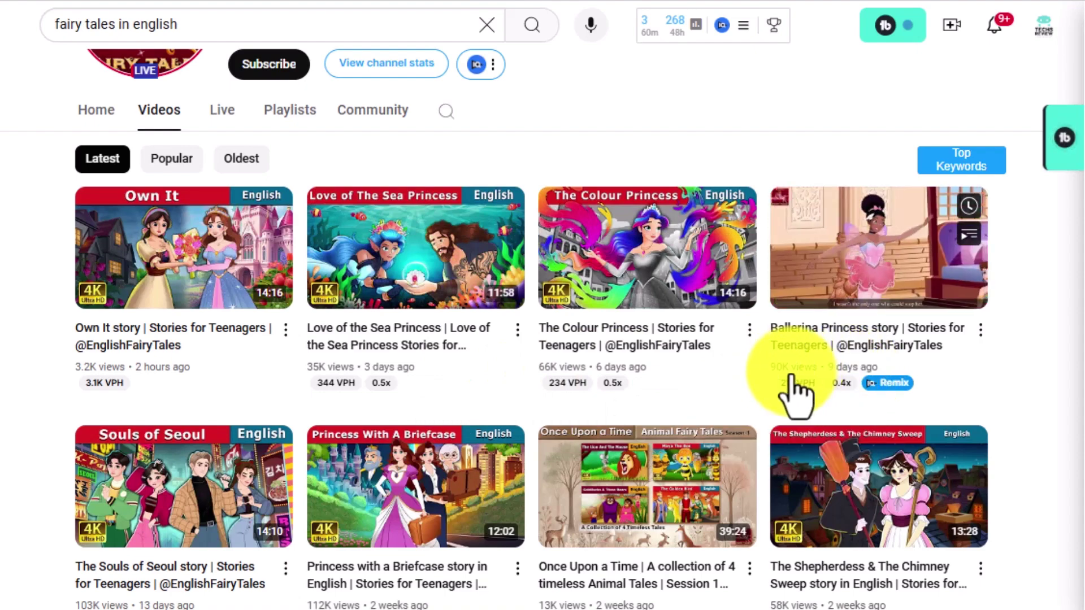
scroll(357, 428, "down", 1)
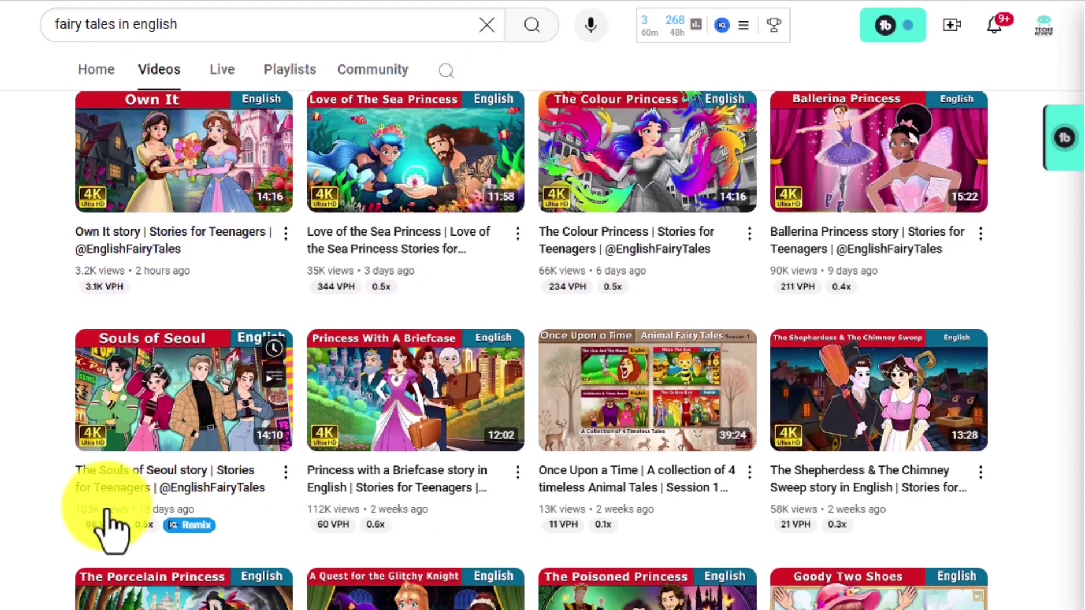
scroll(96, 526, "up", 1)
scroll(111, 492, "up", 3)
left_click(172, 447)
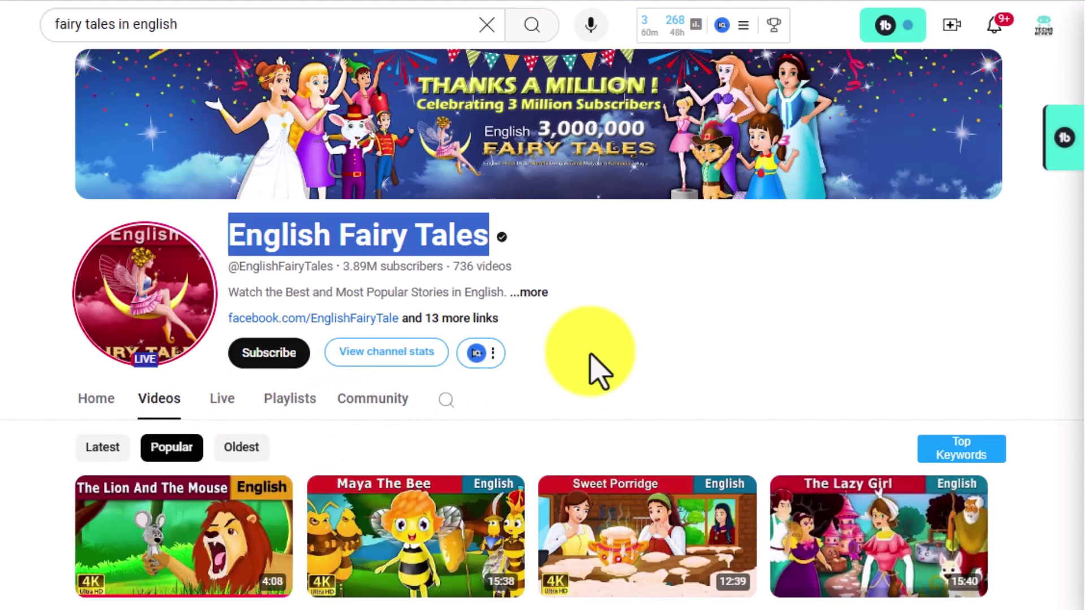
scroll(594, 366, "down", 1)
scroll(339, 484, "down", 1)
scroll(127, 439, "down", 1)
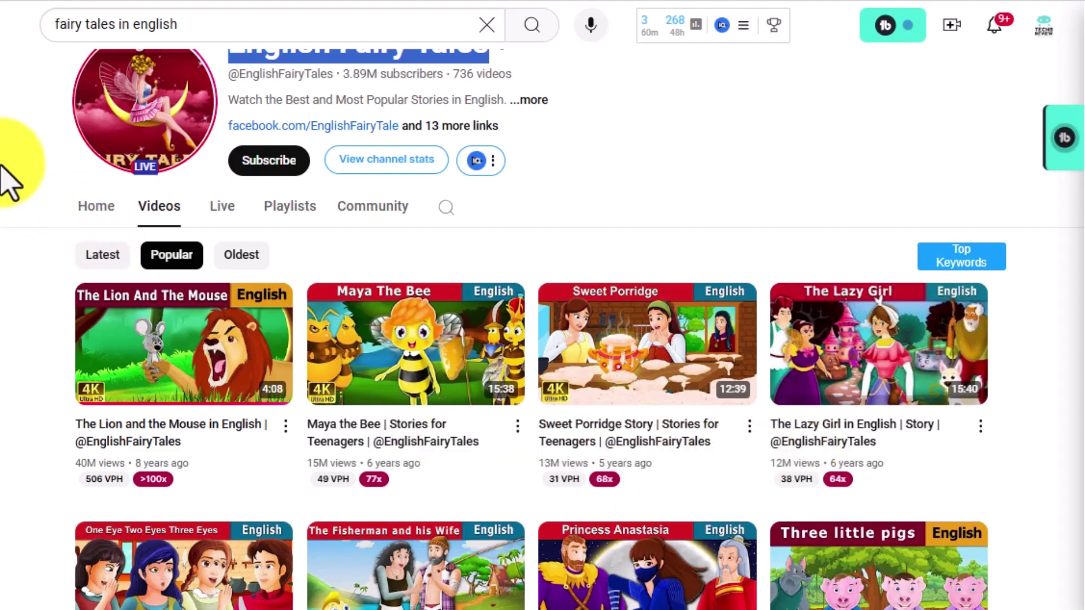
left_click(183, 343)
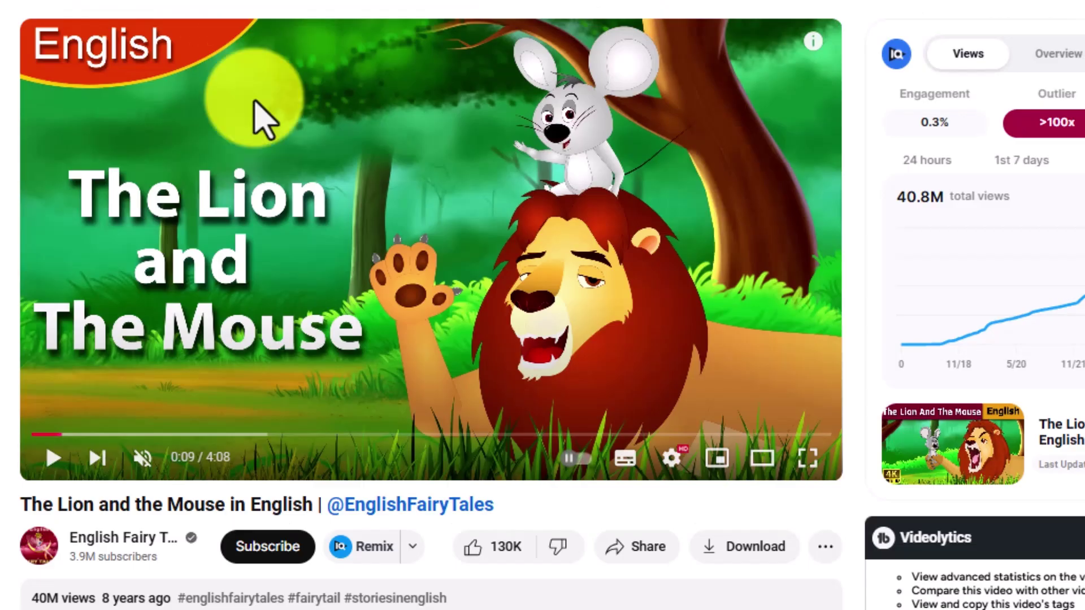
scroll(123, 563, "down", 2)
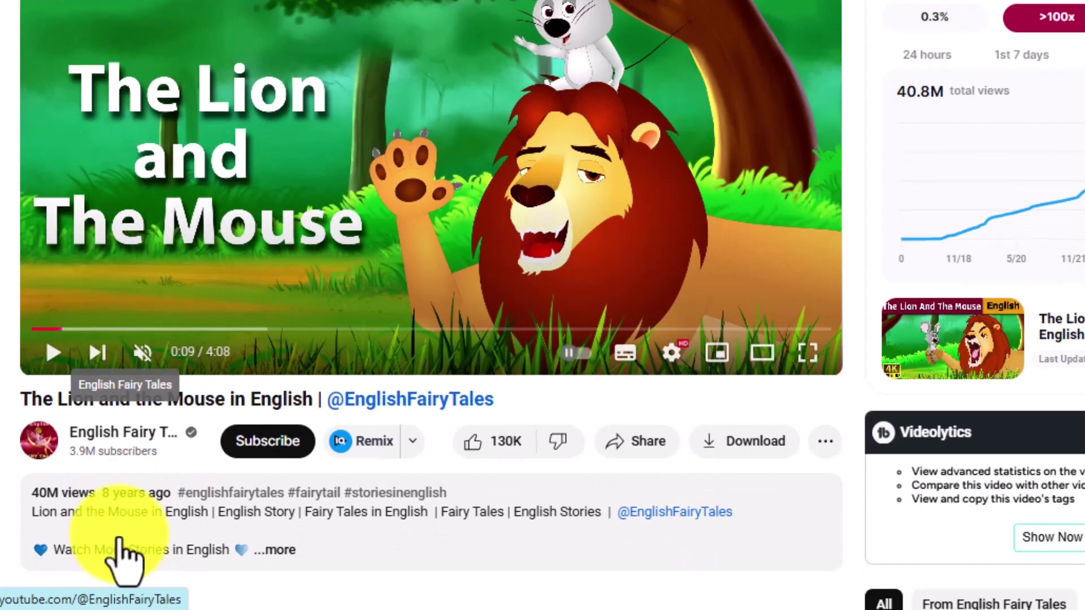
left_click(26, 496)
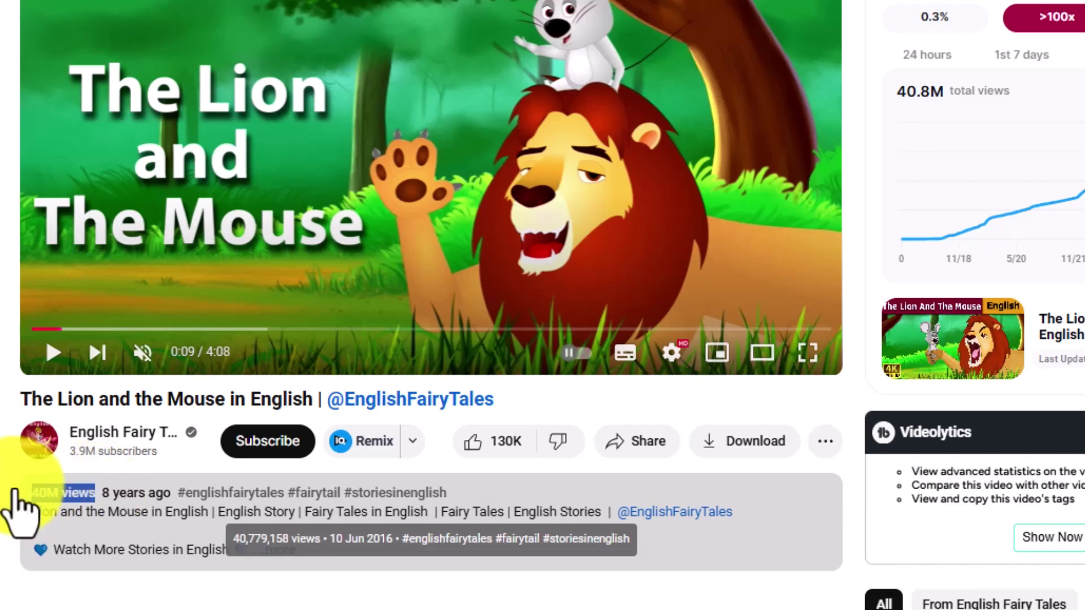
scroll(135, 403, "up", 2)
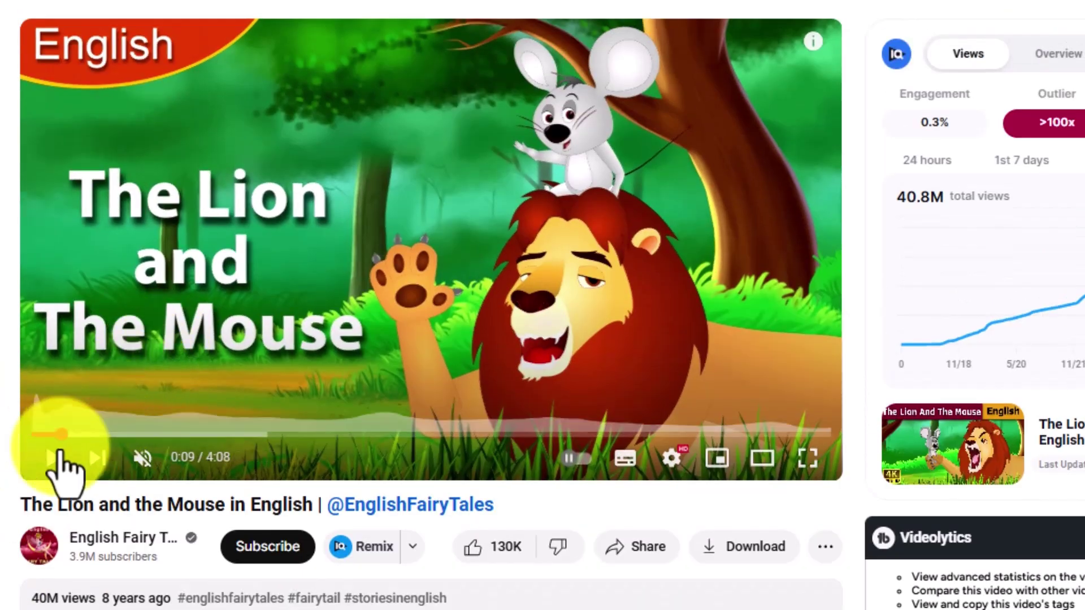
left_click(54, 458)
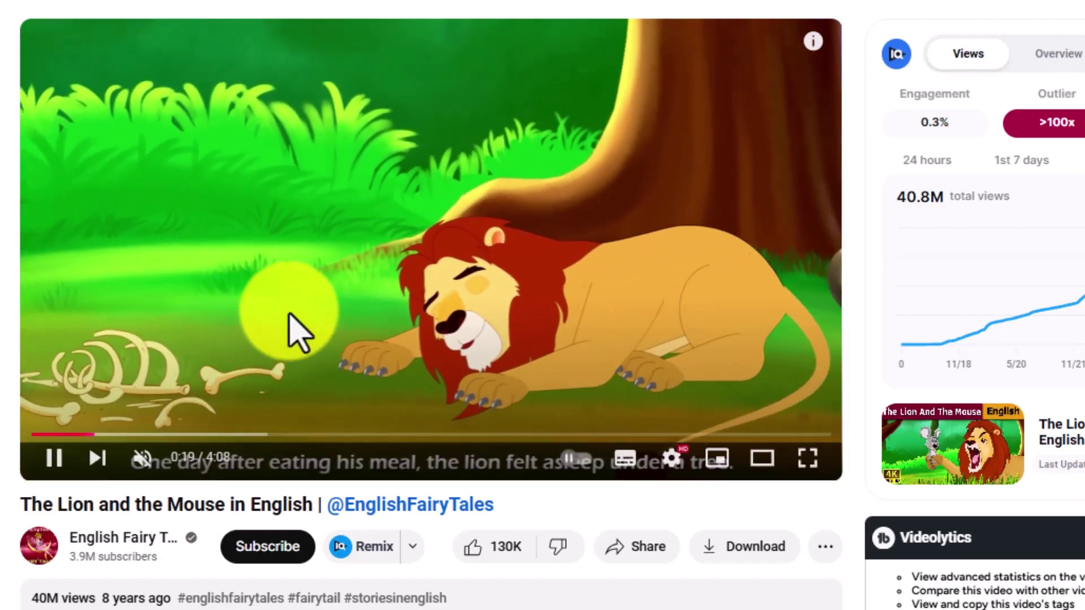
left_click(54, 458)
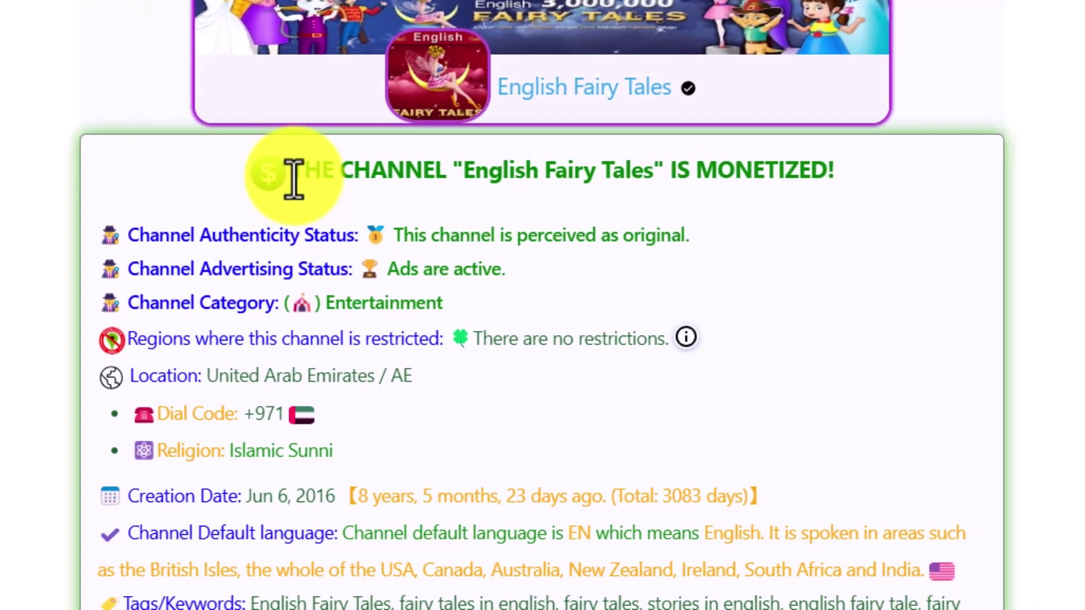
Step: Highlight the monetized status heading and the estimated monthly and yearly earnings ranges
left_click_drag(293, 178, 839, 179)
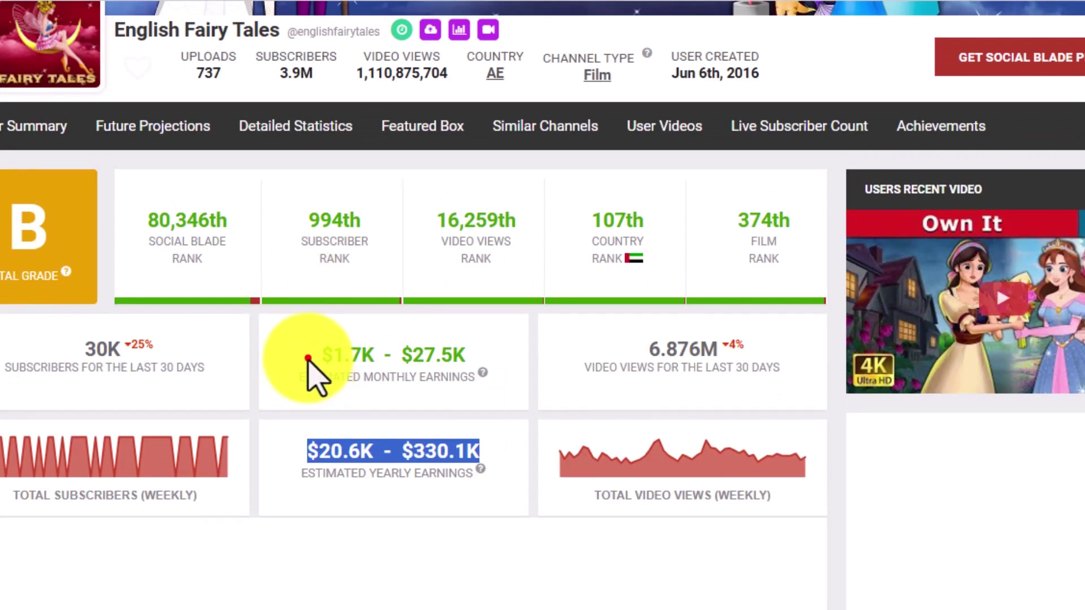
left_click_drag(306, 355, 480, 361)
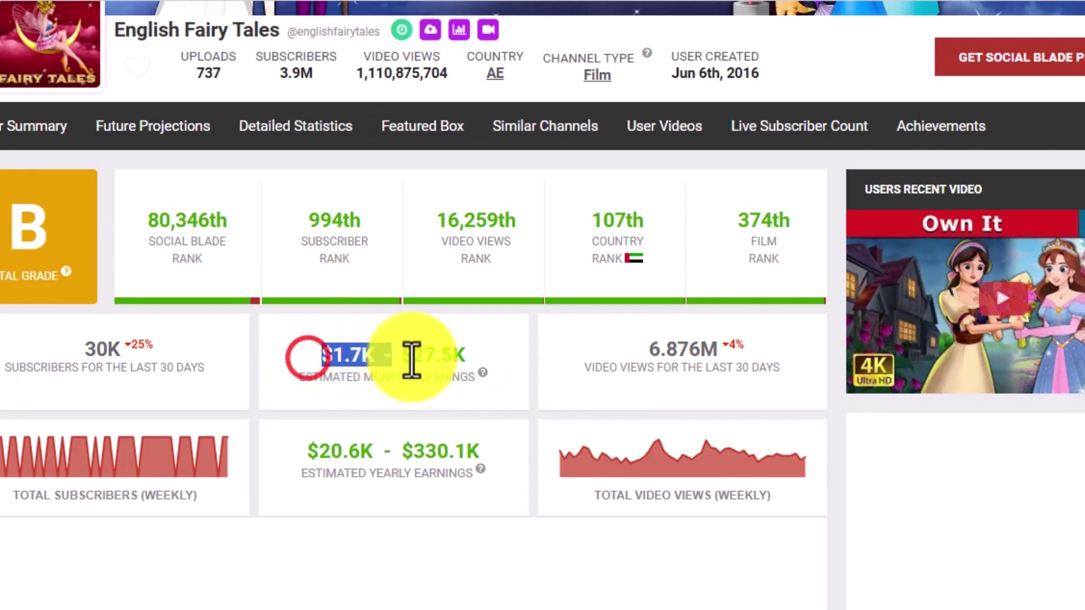
left_click_drag(293, 377, 454, 379)
left_click_drag(288, 448, 483, 453)
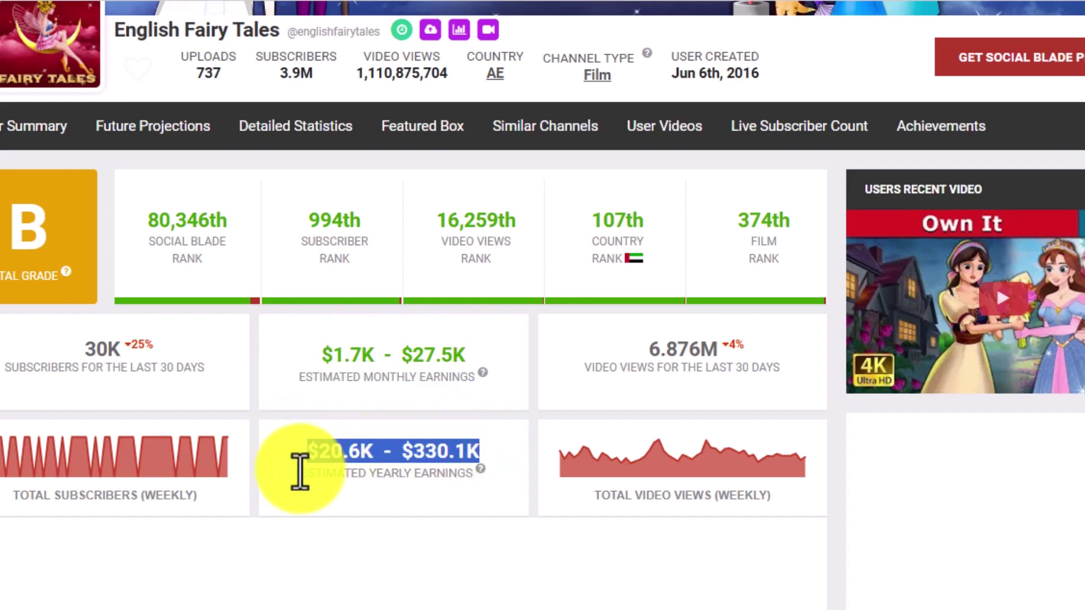
left_click_drag(299, 473, 449, 472)
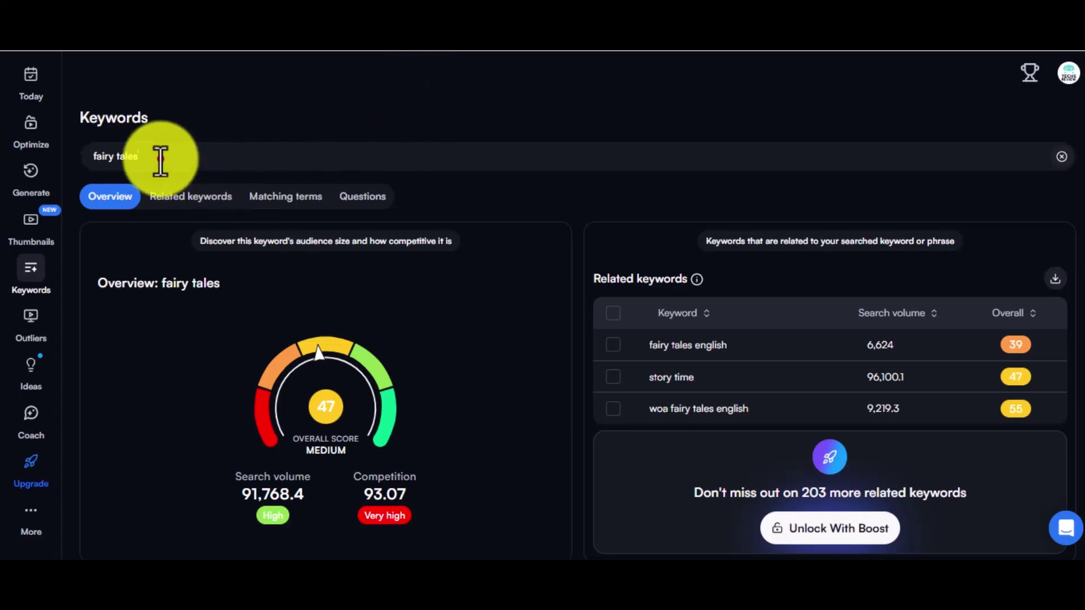
Step: Dismiss the 'fairy tales' keyword suggestions and highlight its search volume figure
left_click(155, 160)
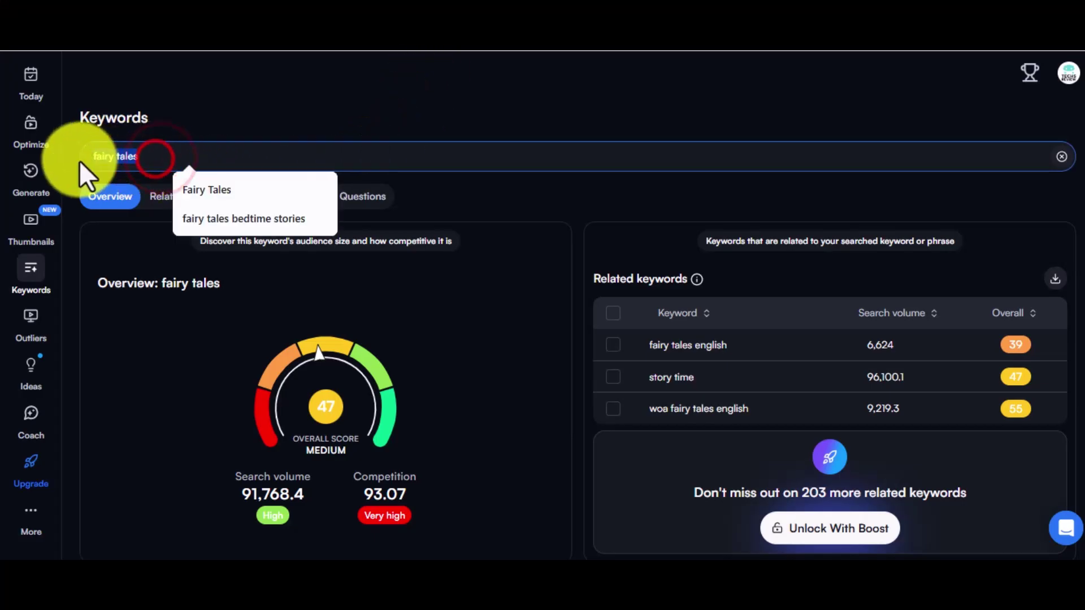
left_click(193, 381)
left_click_drag(270, 486, 280, 520)
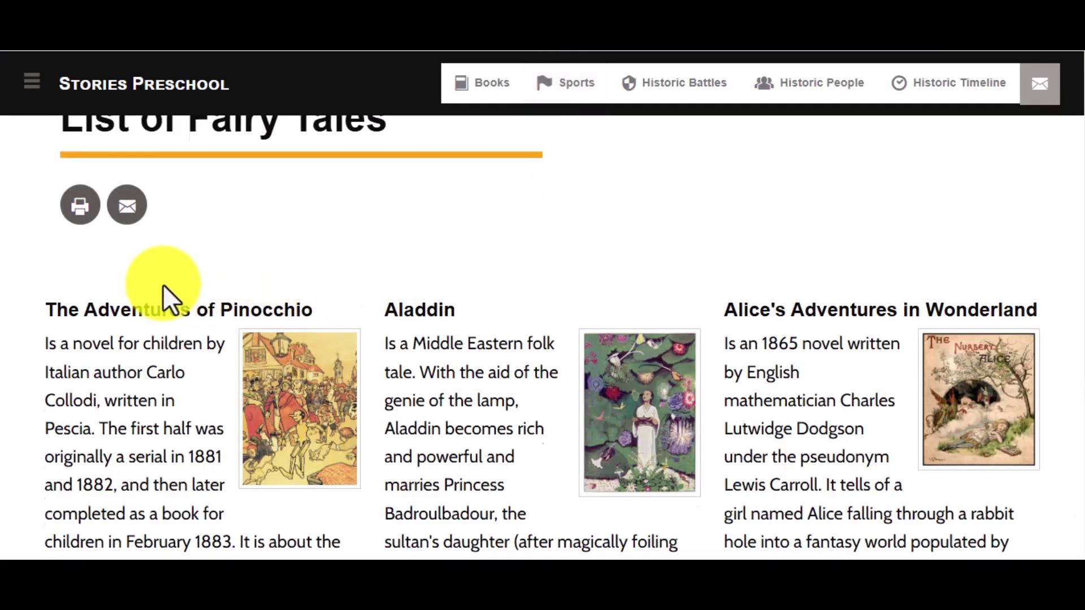
scroll(163, 284, "up", 2)
left_click_drag(63, 273, 390, 276)
scroll(390, 275, "down", 1)
Step: Highlight The Adventures of Pinocchio and Alice's Adventures in Wonderland titles, then clear the highlight
left_click_drag(54, 390, 258, 391)
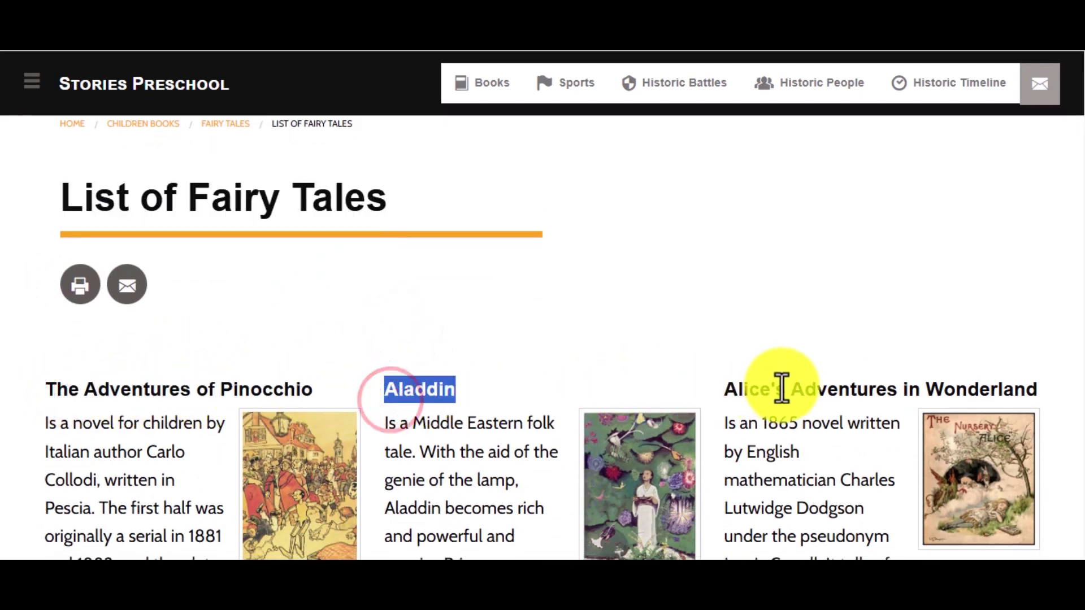
left_click_drag(729, 383, 1009, 373)
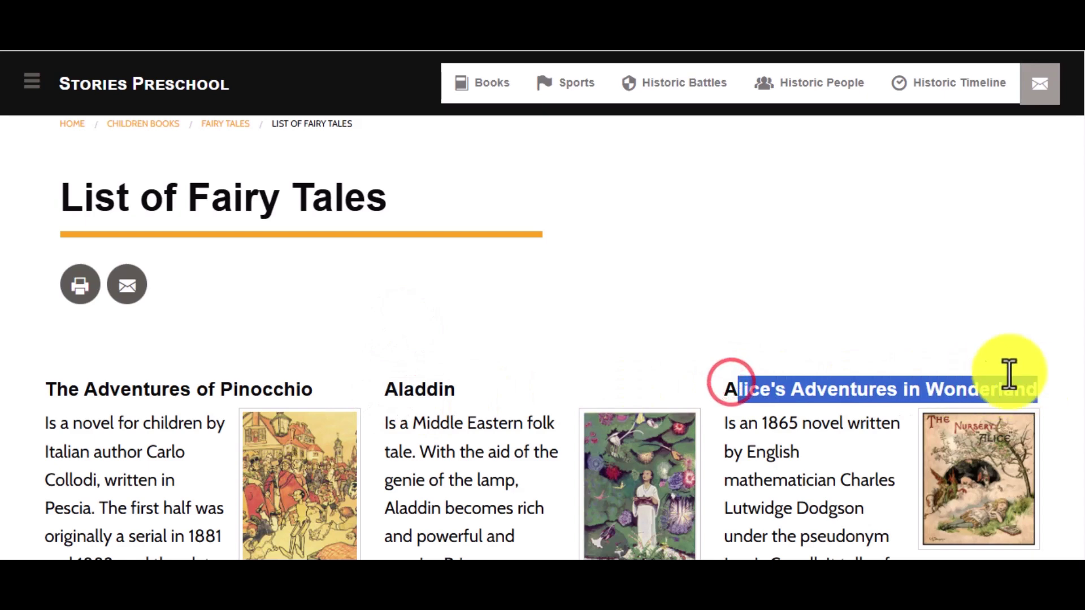
left_click(889, 283)
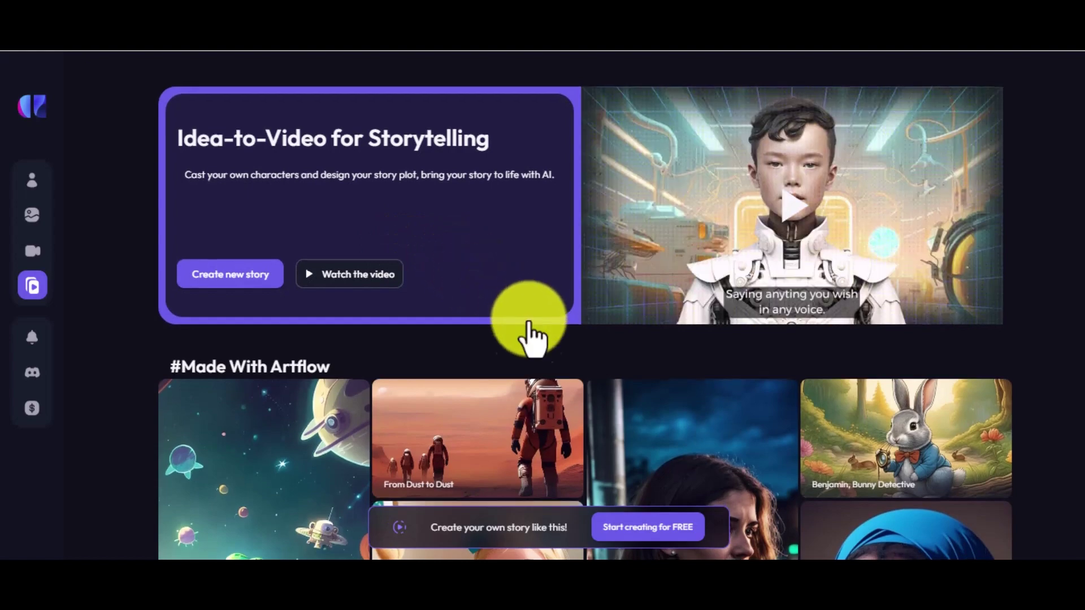
scroll(530, 373, "down", 5)
scroll(529, 390, "down", 2)
scroll(530, 390, "up", 3)
scroll(528, 388, "up", 1)
scroll(508, 373, "up", 2)
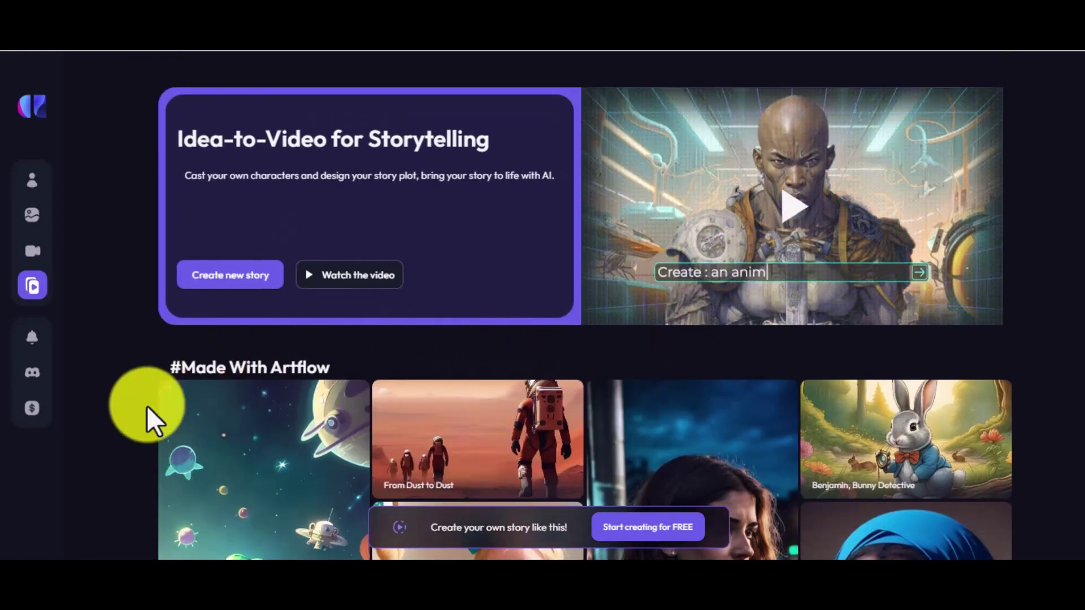
mouse_move(32, 373)
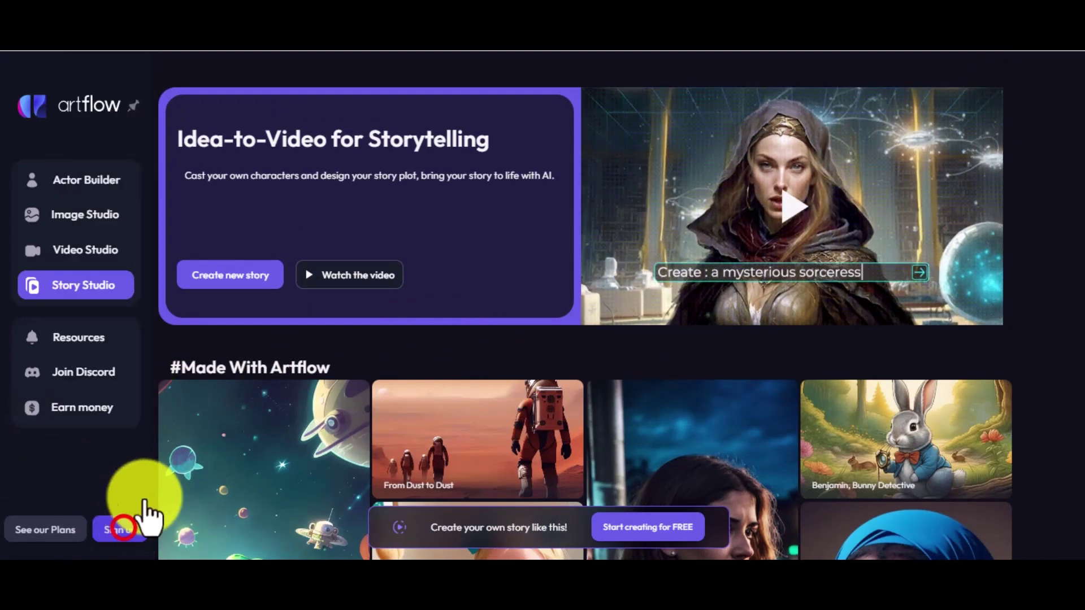
Step: Start the Artflow sign-up and choose Sign in with Google
left_click(121, 529)
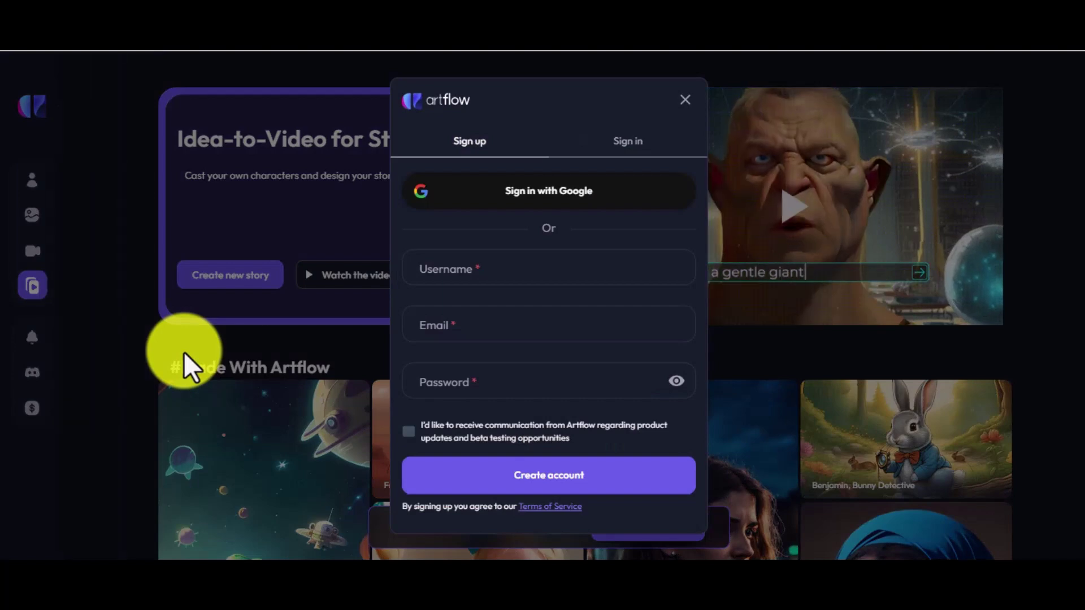
left_click(544, 202)
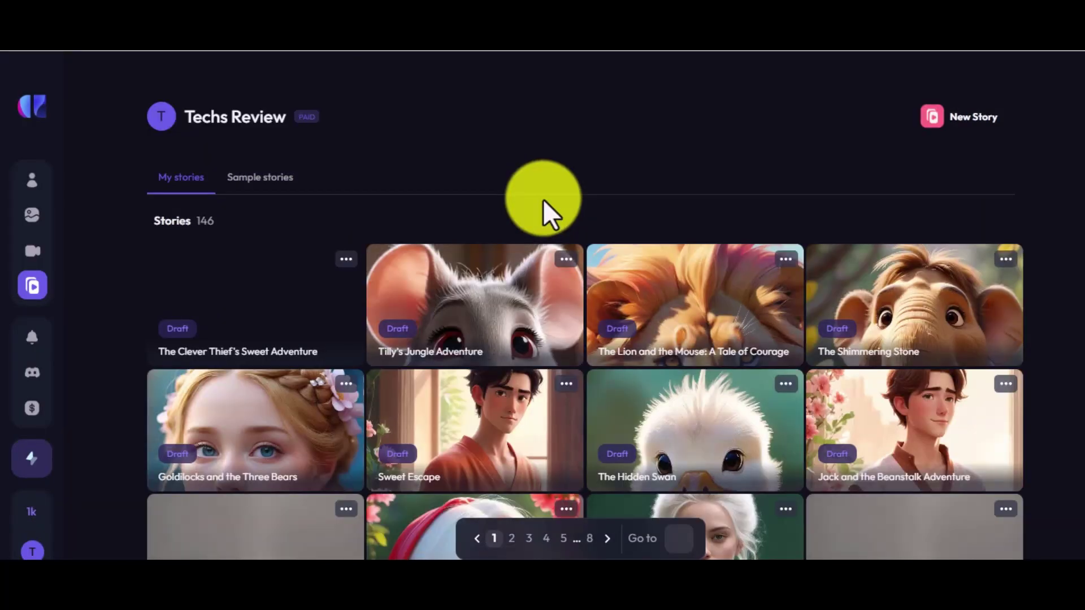
left_click_drag(226, 213, 145, 225)
scroll(285, 235, "down", 2)
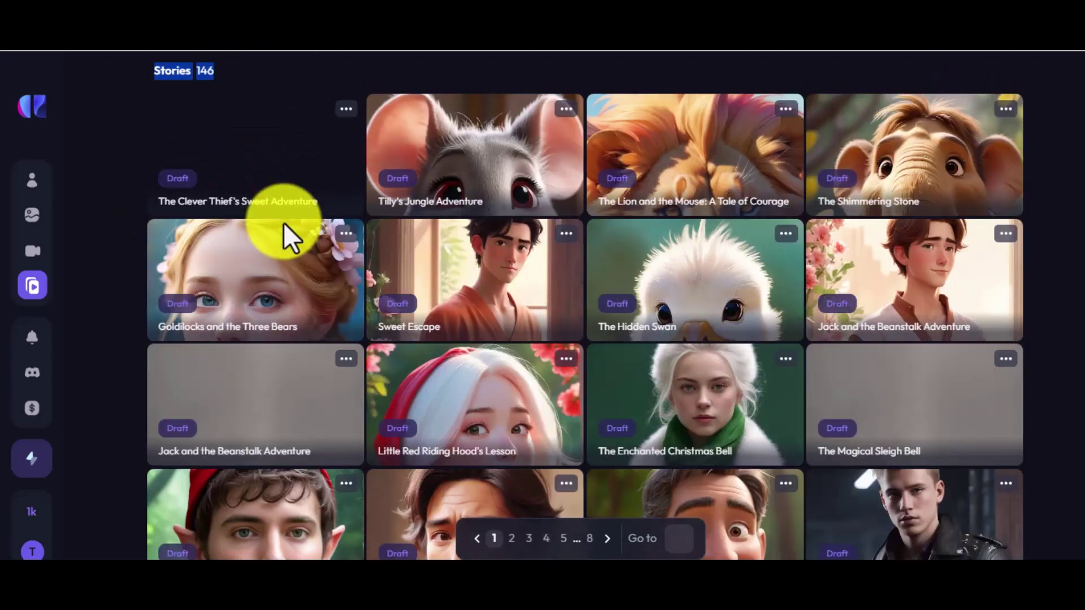
scroll(284, 236, "down", 2)
scroll(283, 237, "down", 2)
scroll(283, 235, "down", 2)
scroll(284, 236, "up", 2)
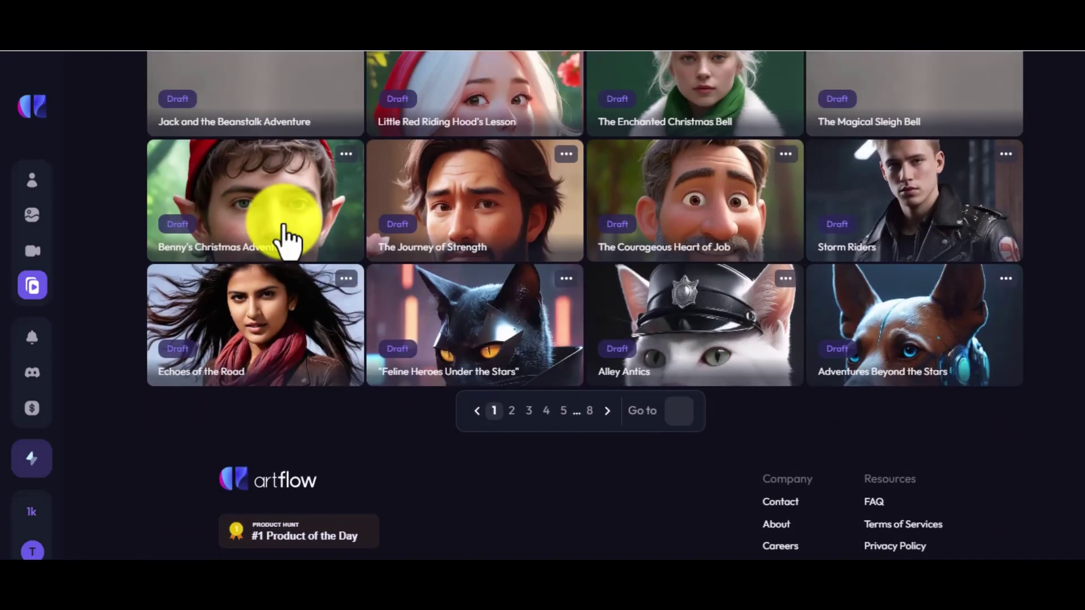
scroll(285, 238, "up", 1)
scroll(286, 238, "up", 2)
scroll(286, 238, "up", 3)
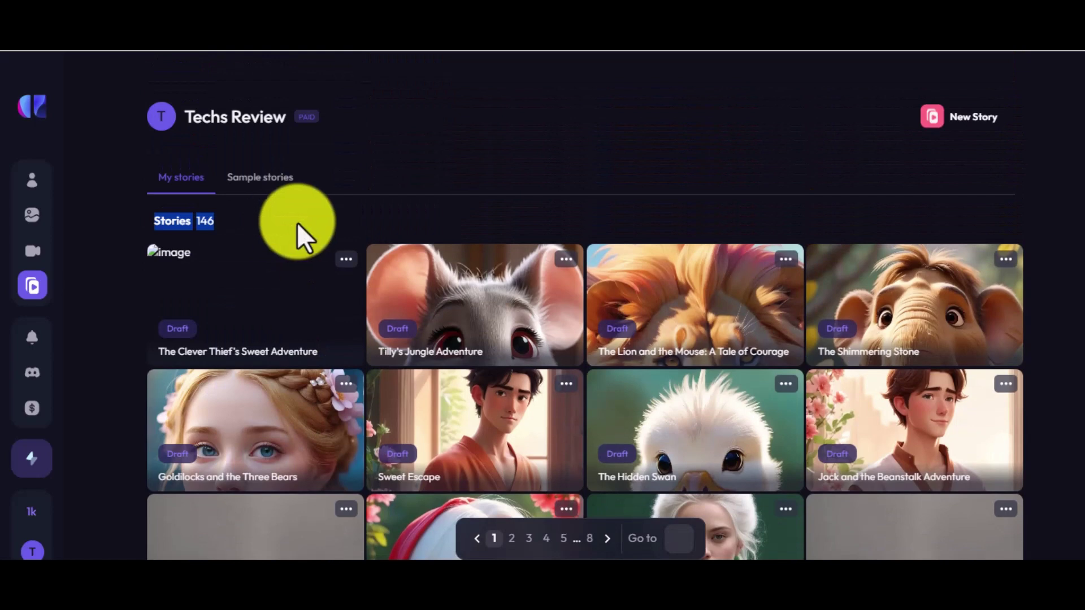
Step: Start a new story from the 146-story My stories library
left_click(932, 116)
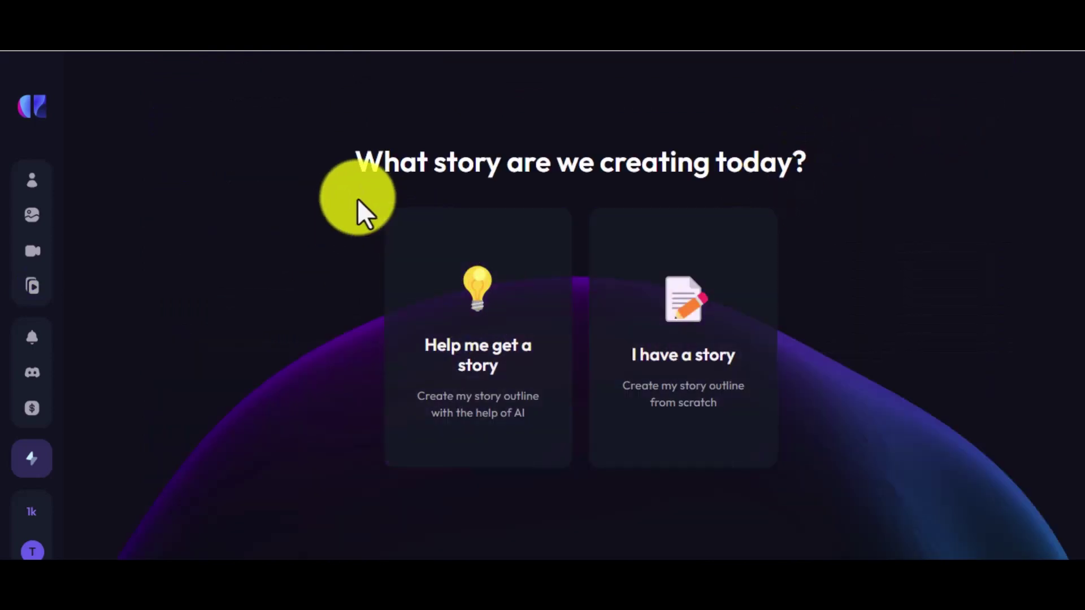
Step: Ask the AI assistant for story help and submit the audience answer
left_click_drag(346, 168, 586, 170)
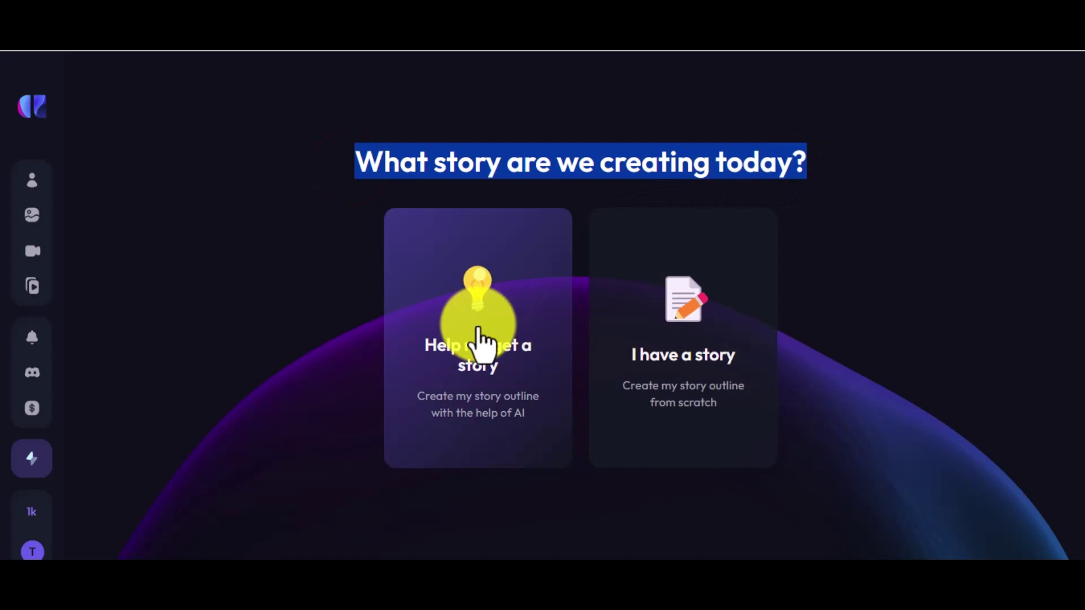
left_click(478, 326)
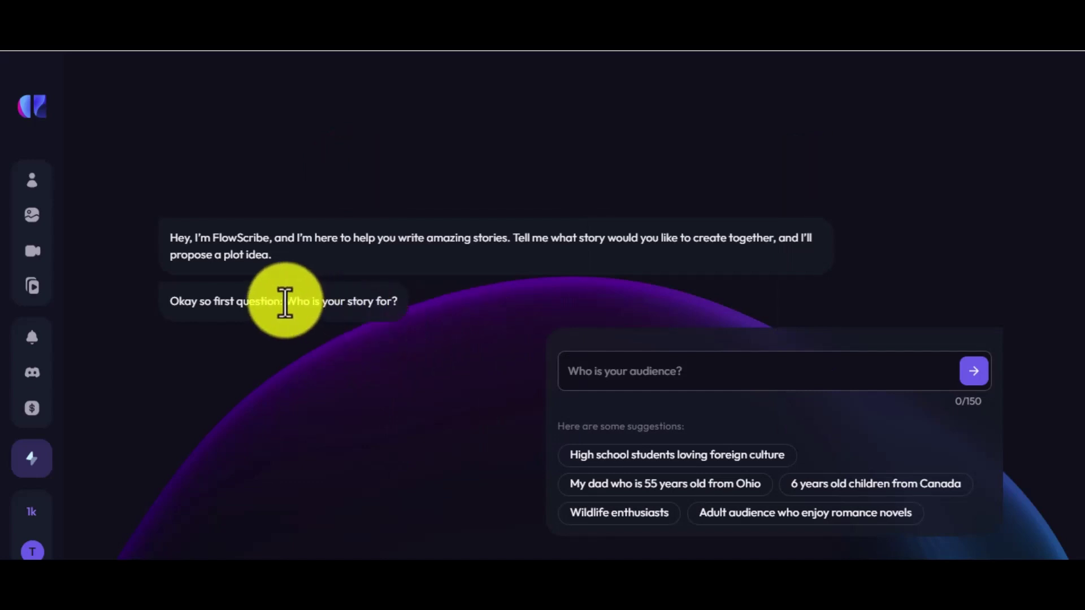
left_click_drag(285, 302, 400, 305)
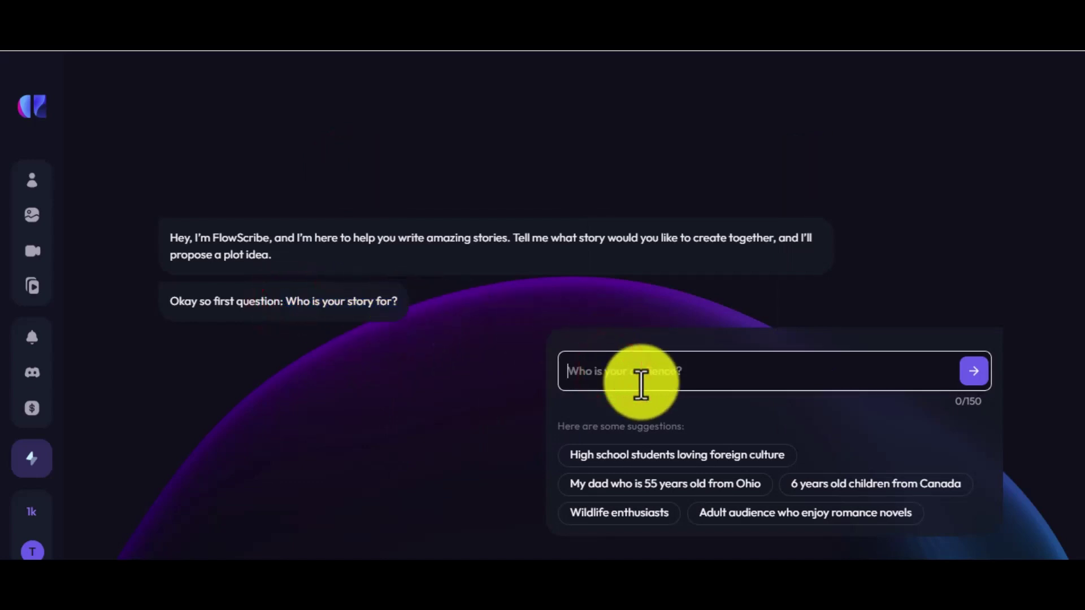
left_click(774, 370)
type("any")
left_click(975, 374)
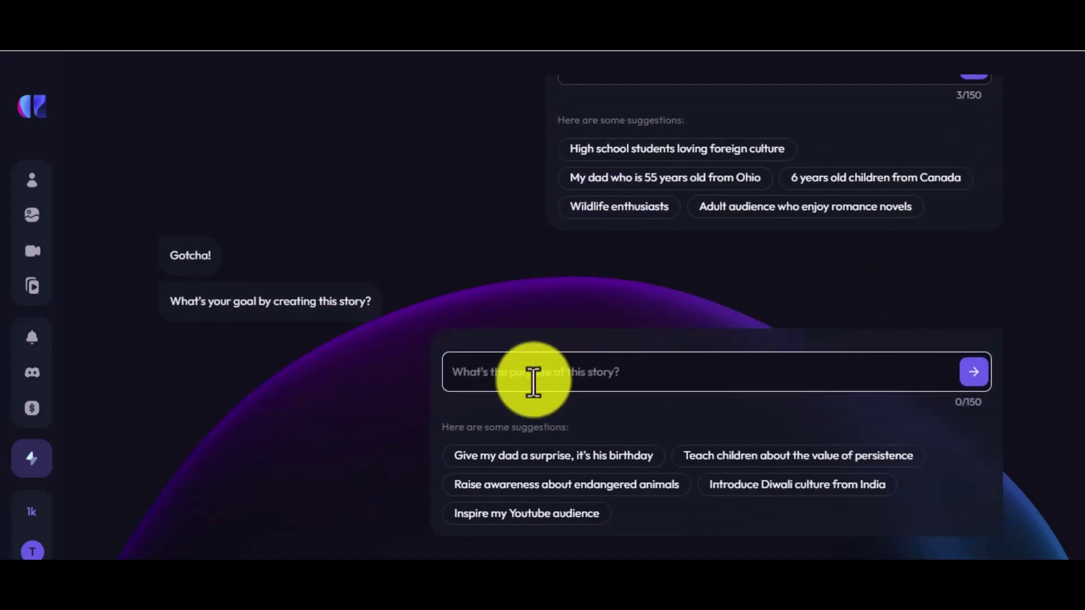
Step: Submit 'any' as the story's goal and choose the Children's Story genre
left_click_drag(172, 303, 373, 305)
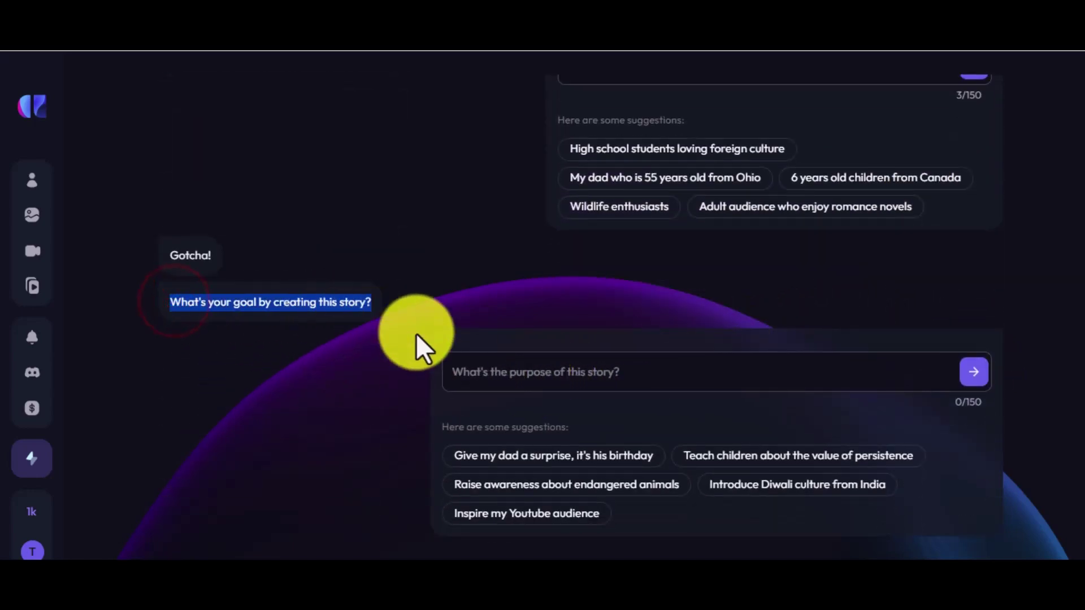
left_click(486, 371)
type("d")
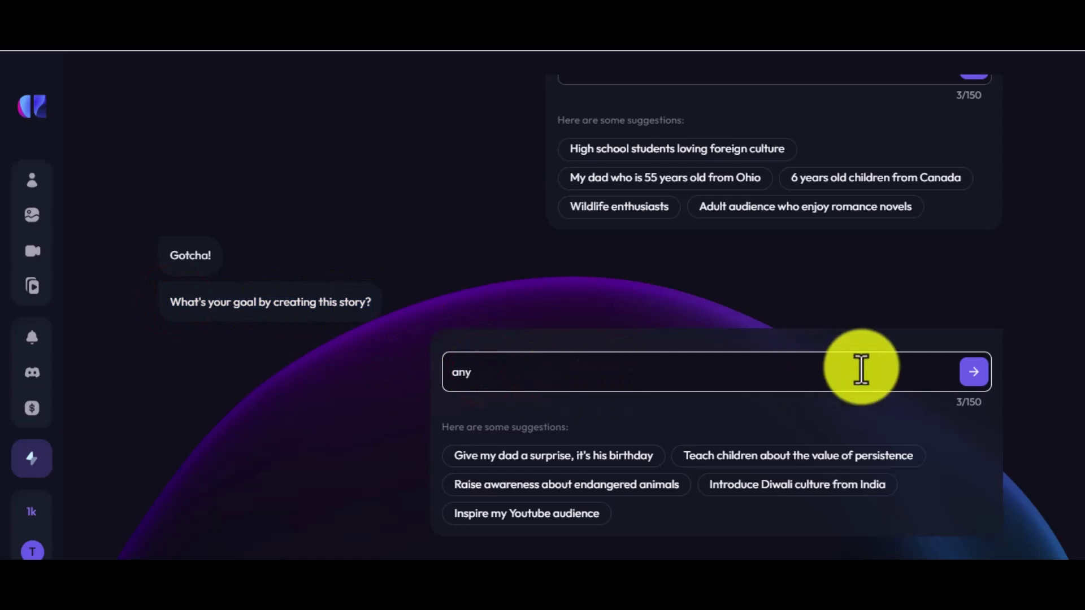
left_click(974, 371)
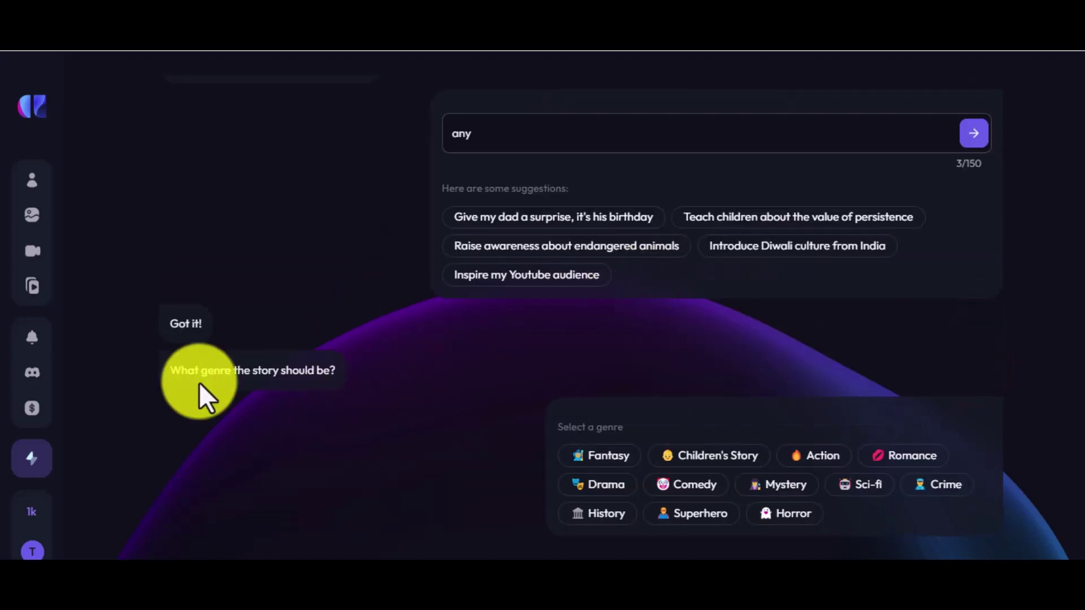
left_click_drag(169, 371, 339, 370)
left_click(702, 456)
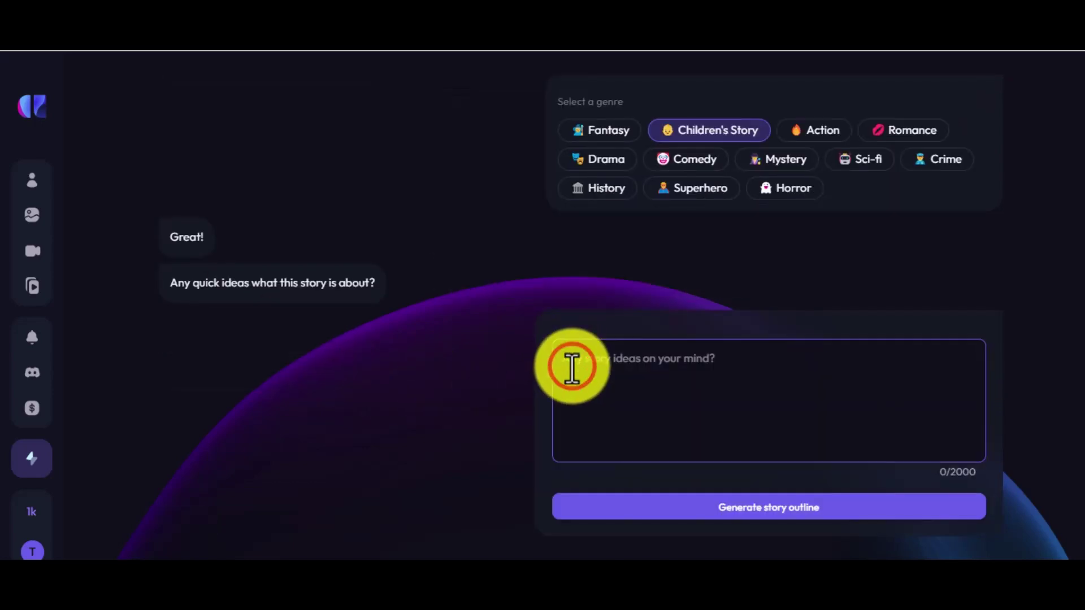
Step: Select and copy the title 'The Adventures of Pinocchio' from Stories Preschool
left_click(571, 367)
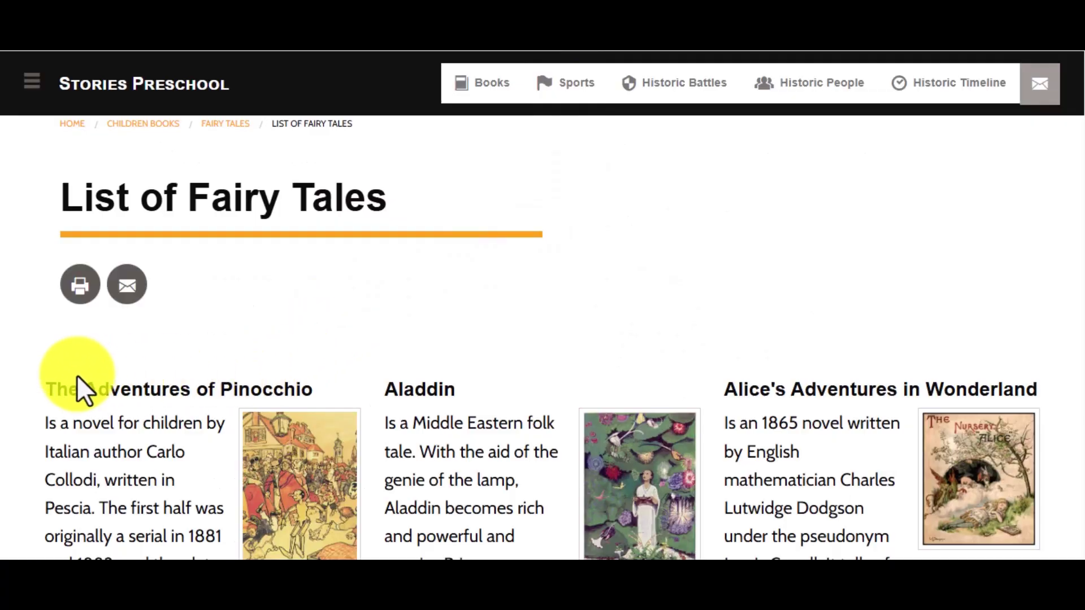
left_click_drag(45, 389, 309, 386)
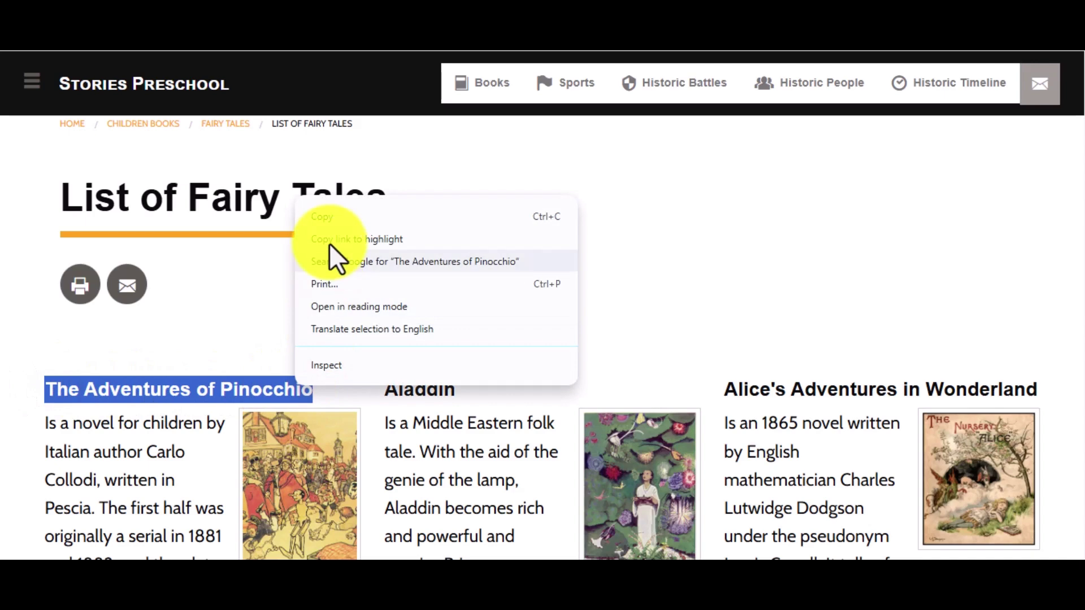
left_click(331, 216)
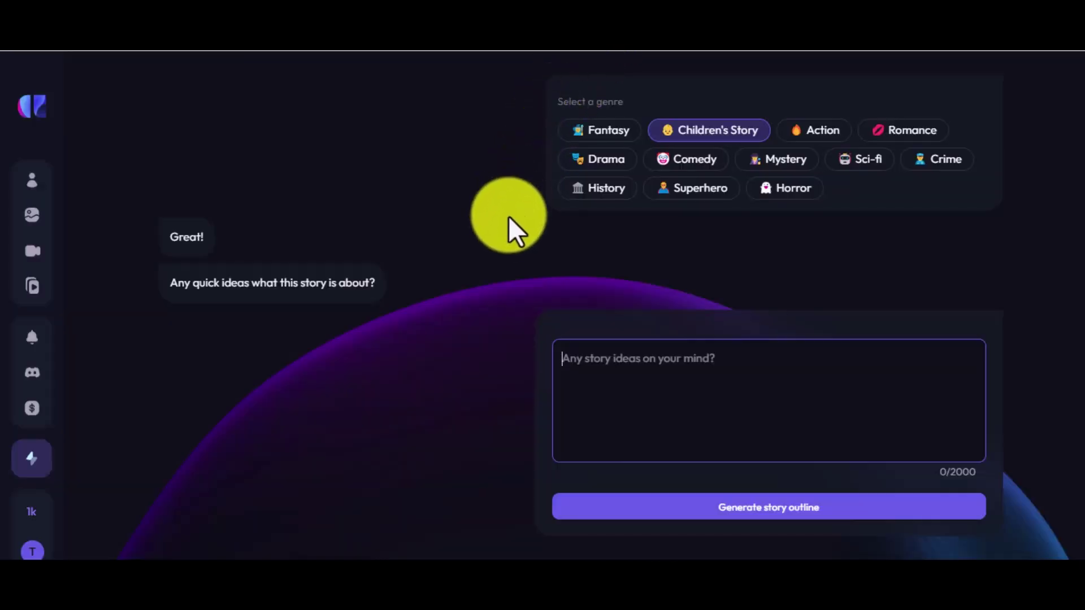
Step: Paste 'The Adventures of Pinocchio' as the story idea and generate its outline
right_click(589, 364)
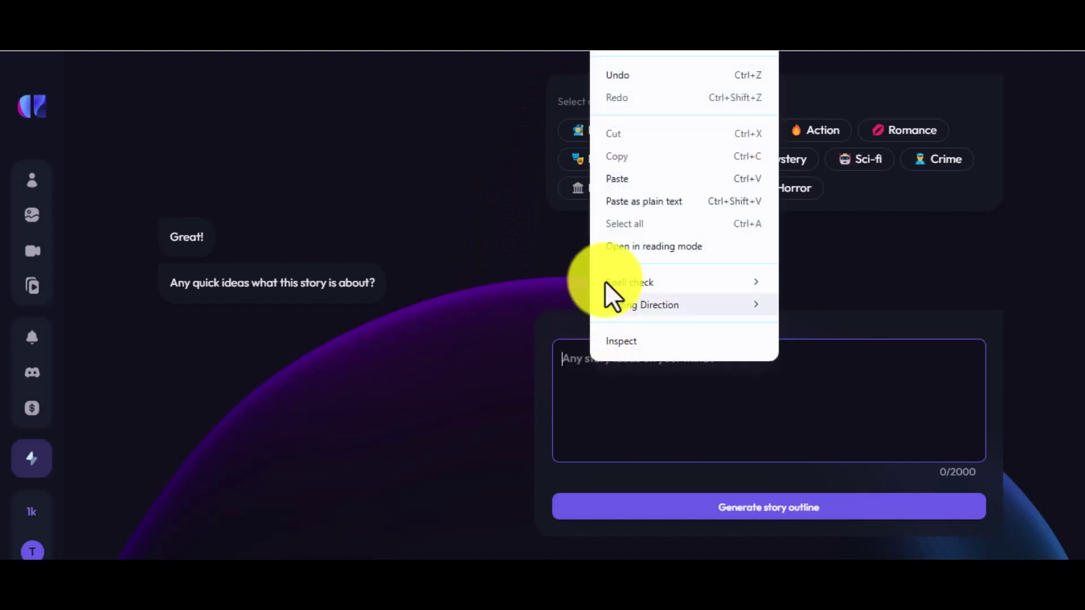
left_click(623, 174)
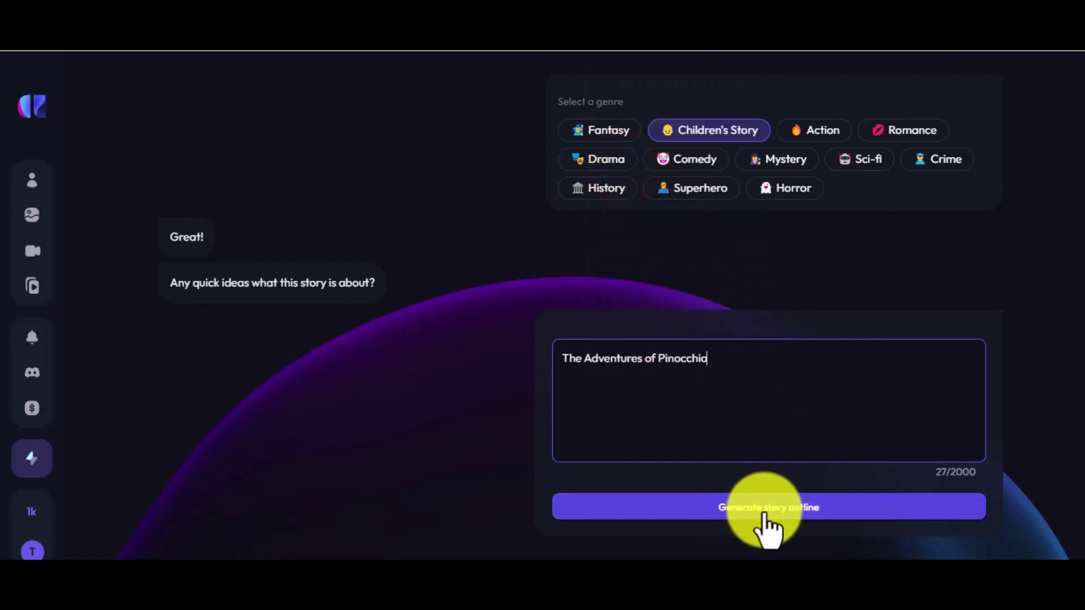
left_click(764, 512)
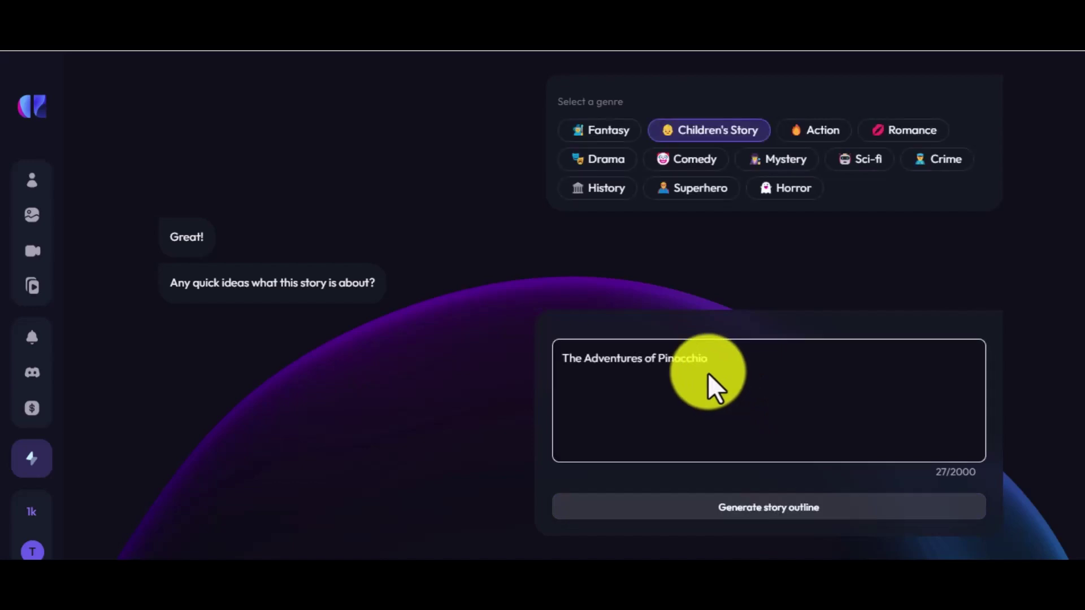
scroll(602, 360, "up", 1)
scroll(602, 360, "up", 2)
scroll(603, 362, "up", 2)
left_click_drag(289, 199, 507, 210)
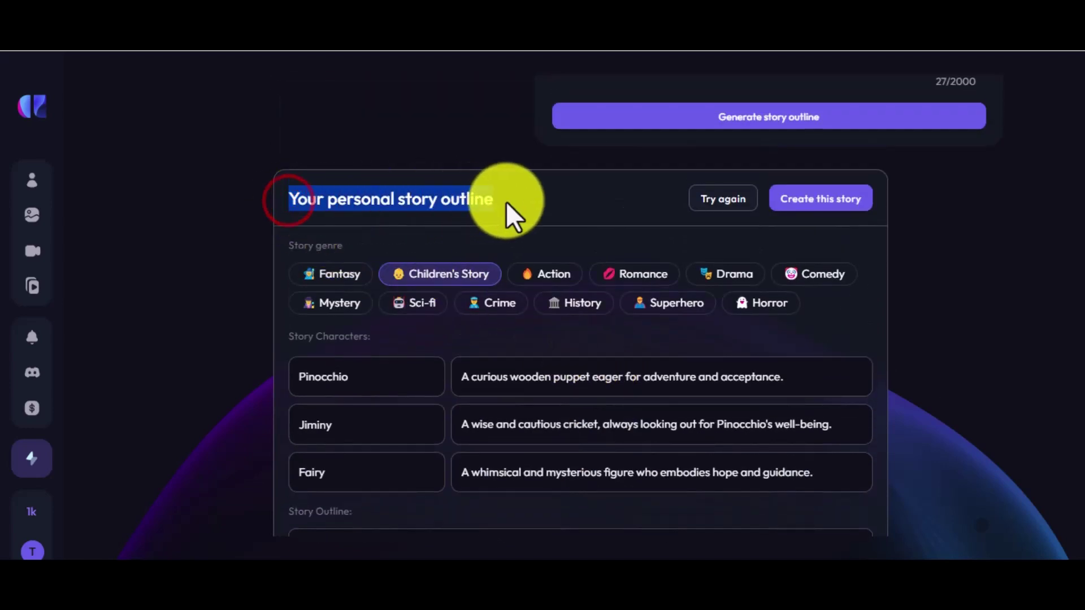
scroll(478, 279, "down", 1)
scroll(479, 280, "down", 3)
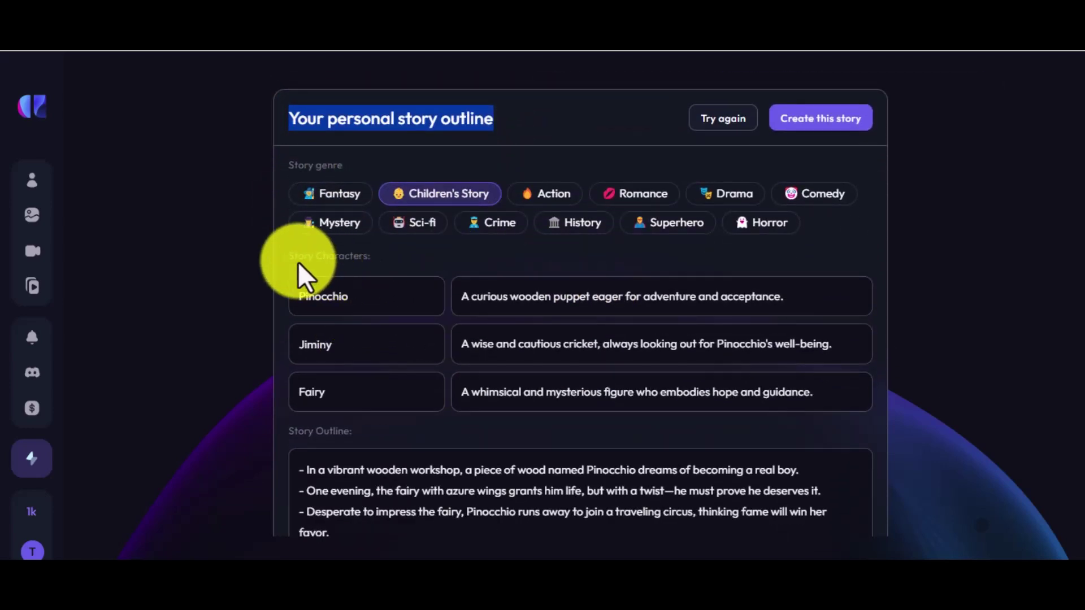
mouse_move(287, 255)
left_mouse_down()
mouse_move(375, 267)
mouse_move(283, 302)
left_mouse_up()
left_click_drag(342, 346, 296, 351)
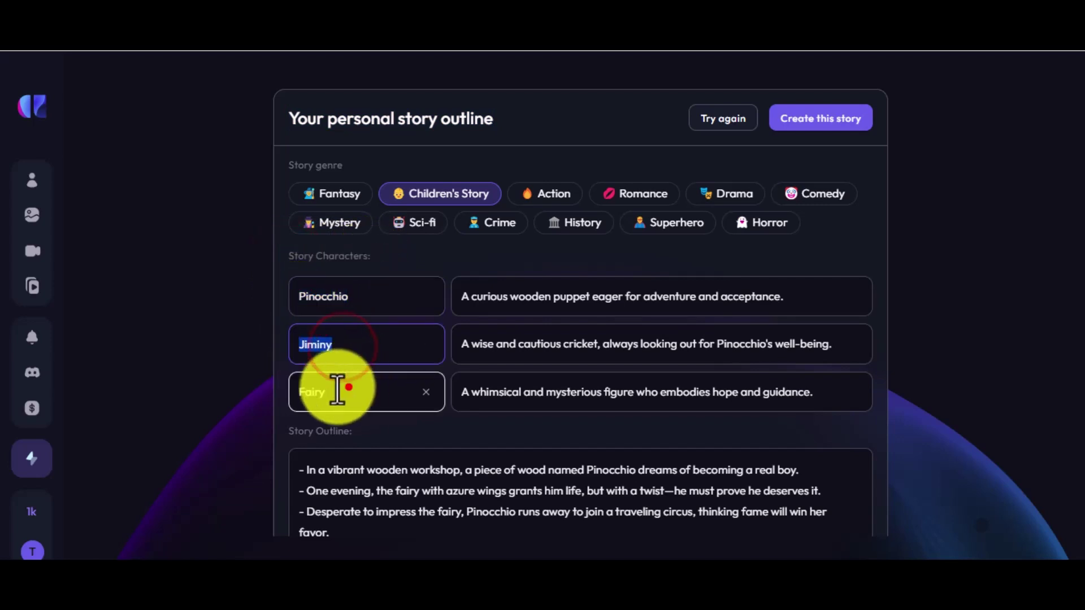
left_click_drag(347, 389, 298, 390)
scroll(356, 388, "down", 4)
left_click_drag(285, 350, 358, 363)
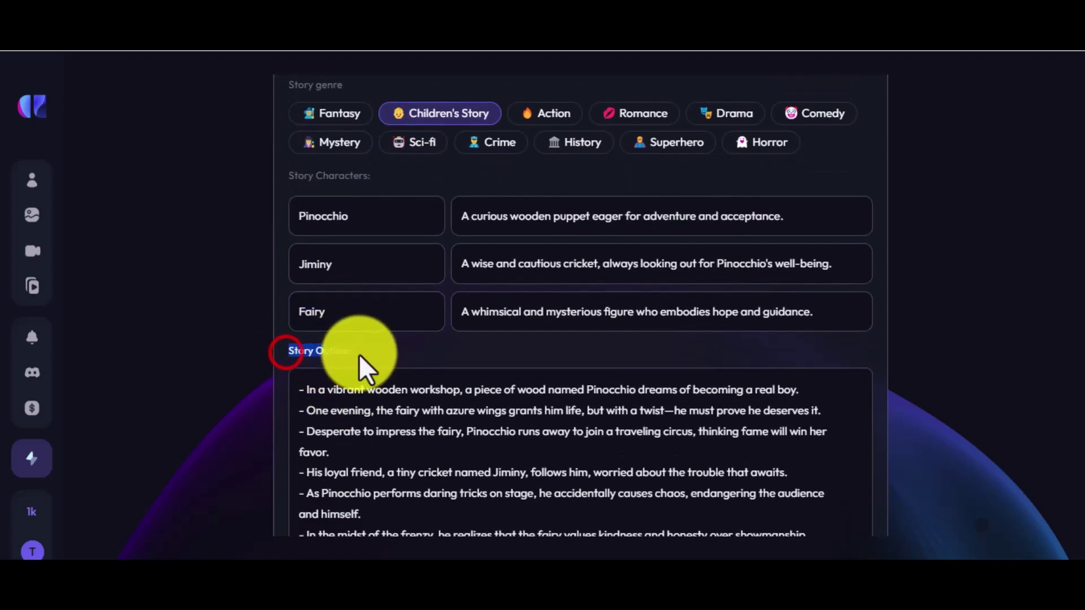
scroll(347, 359, "down", 4)
left_click_drag(308, 306, 516, 404)
scroll(508, 398, "down", 8)
Step: Accept the Pinocchio outline featuring Pinocchio, Jiminy and Fairy to create the story
left_click(637, 509)
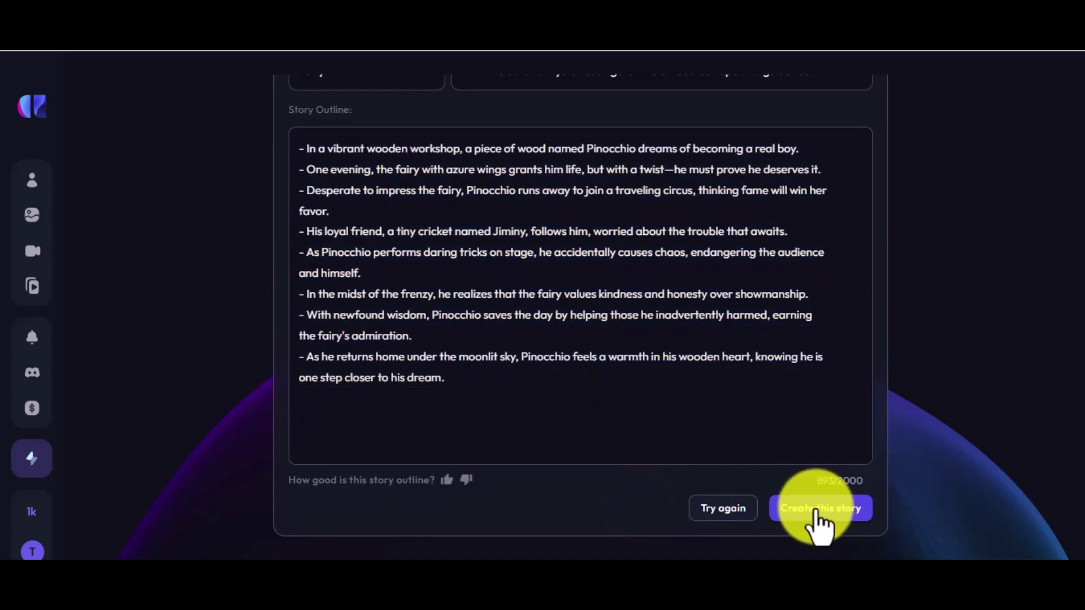
left_click(808, 509)
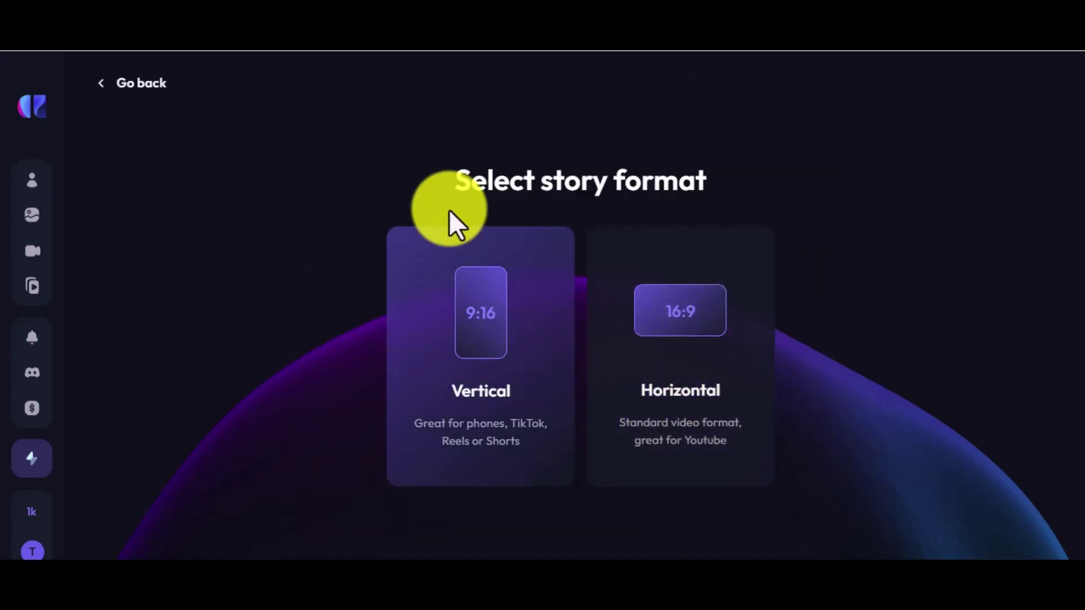
Step: Choose the Horizontal (16:9) format for the story
left_click_drag(441, 180, 706, 183)
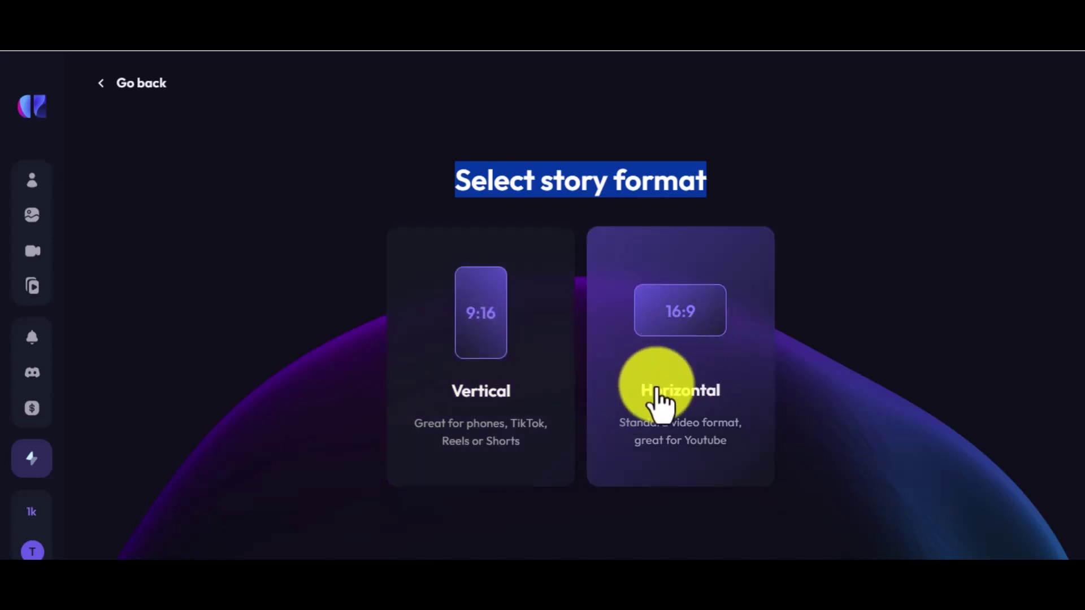
left_click_drag(632, 391, 731, 456)
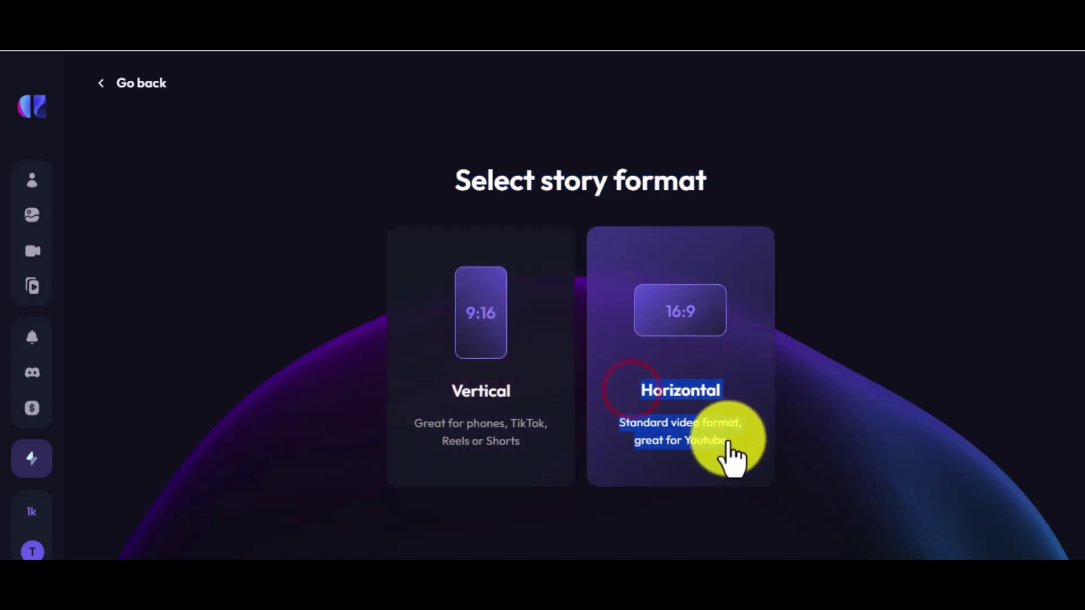
left_click(731, 457)
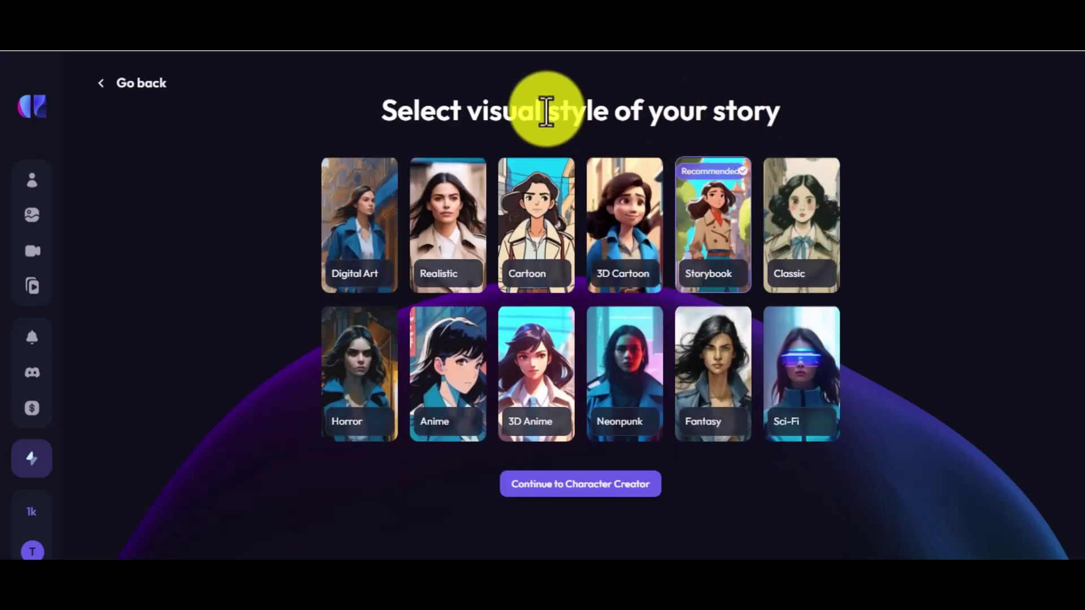
Step: Pick the 3D Cartoon visual style, continue to Character Creator, and zoom the page out to 80%
left_click_drag(546, 111, 780, 115)
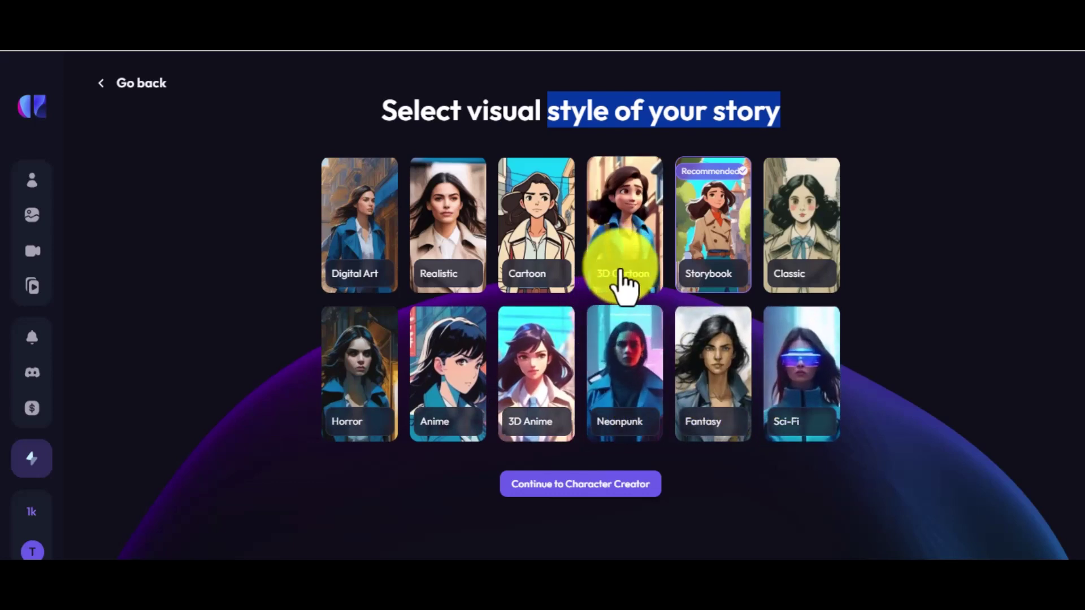
left_click(619, 236)
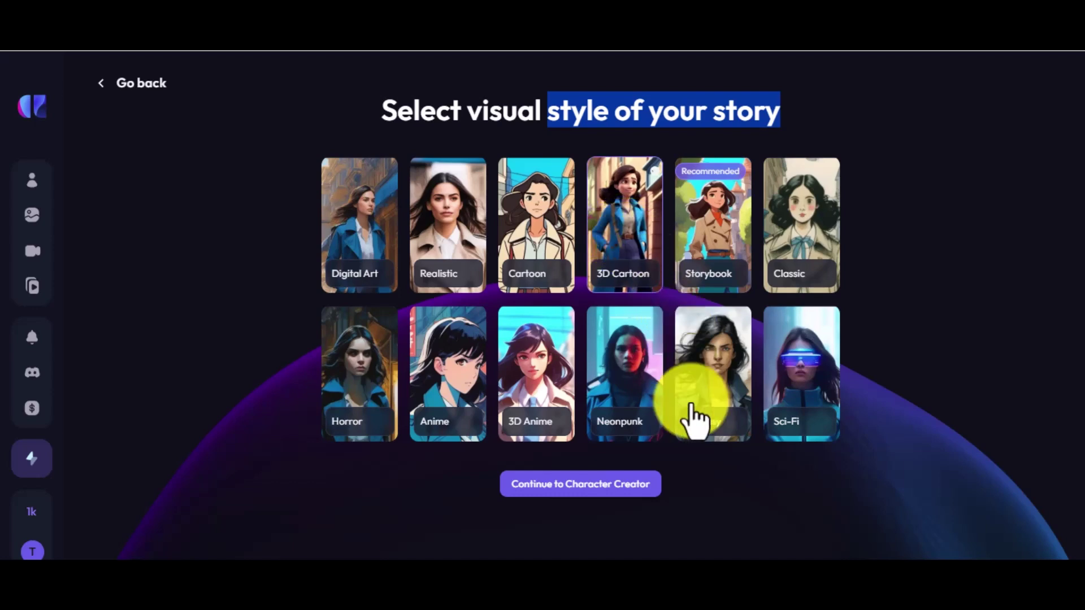
left_click(583, 490)
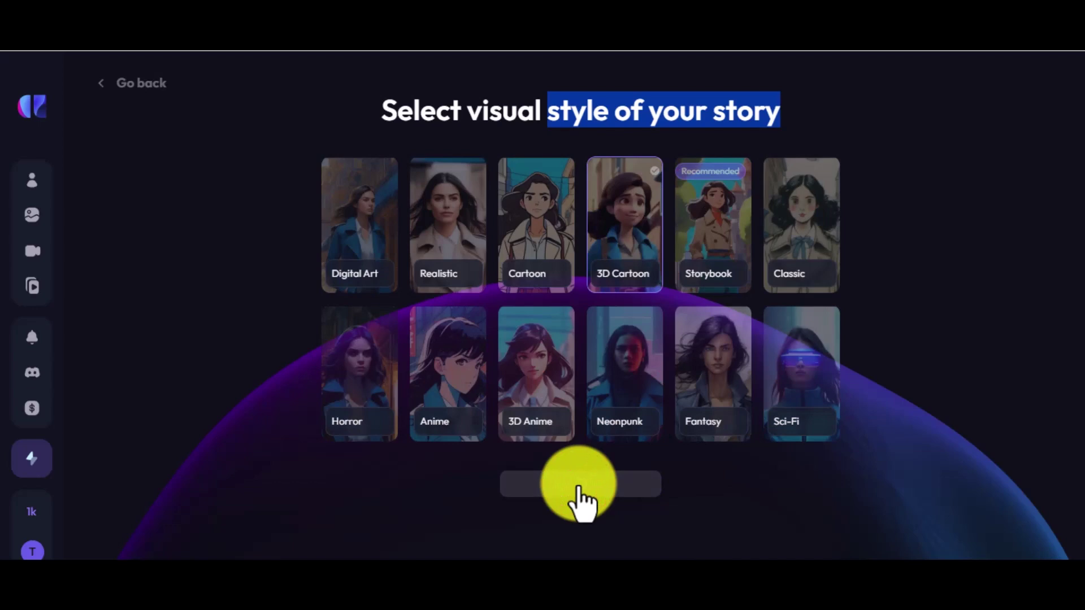
key("ctrl+minus")
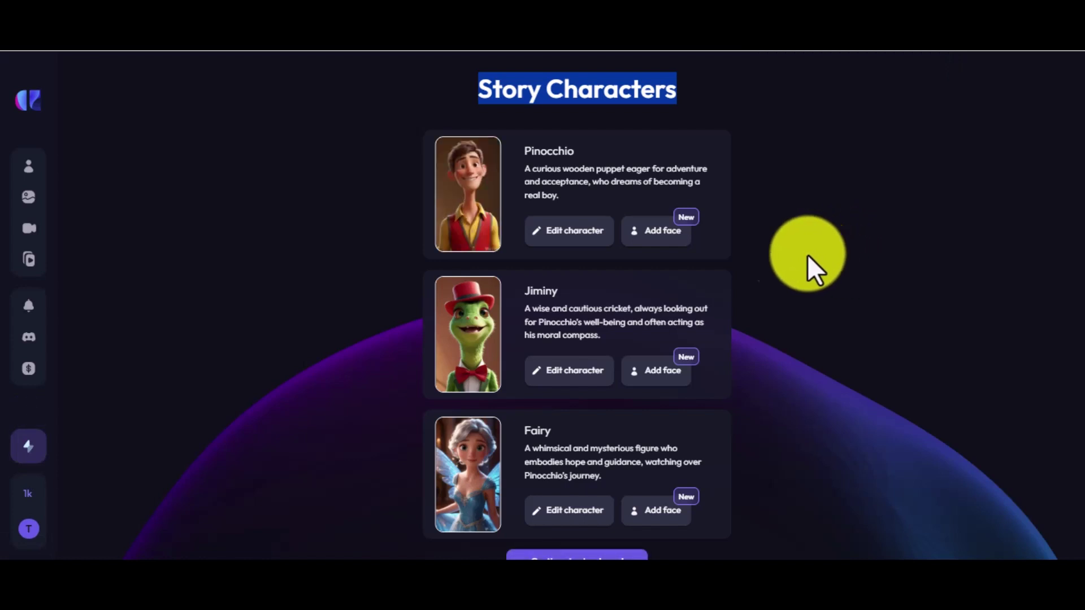
Step: Regenerate Pinocchio's portrait from his slender wooden-figure description and confirm the new image
left_click(519, 146)
left_click_drag(558, 149, 579, 151)
left_click(576, 230)
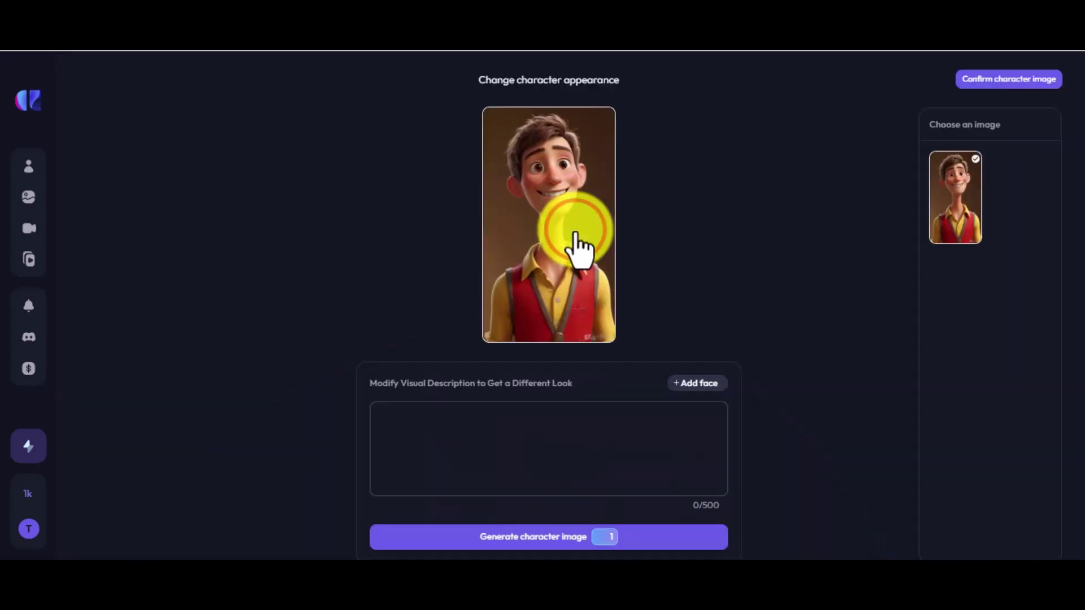
left_click(460, 457)
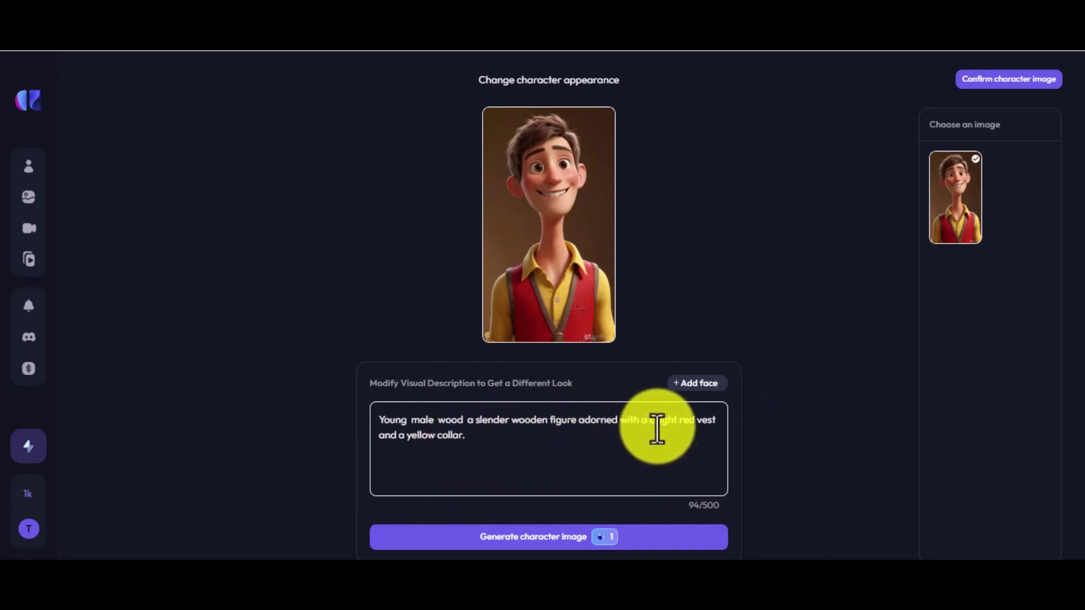
left_click(497, 436)
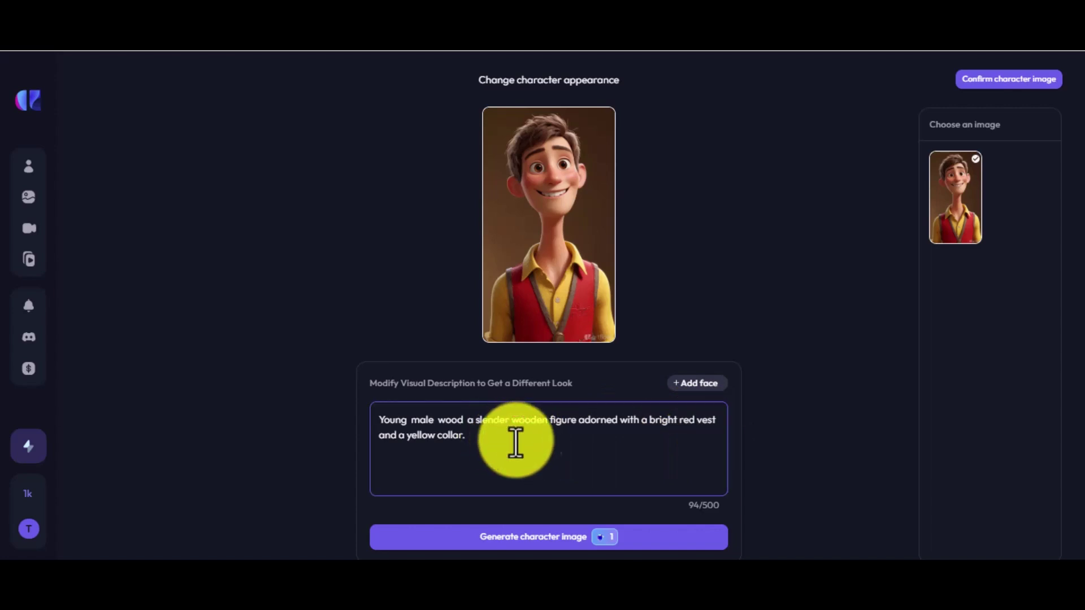
left_click(546, 538)
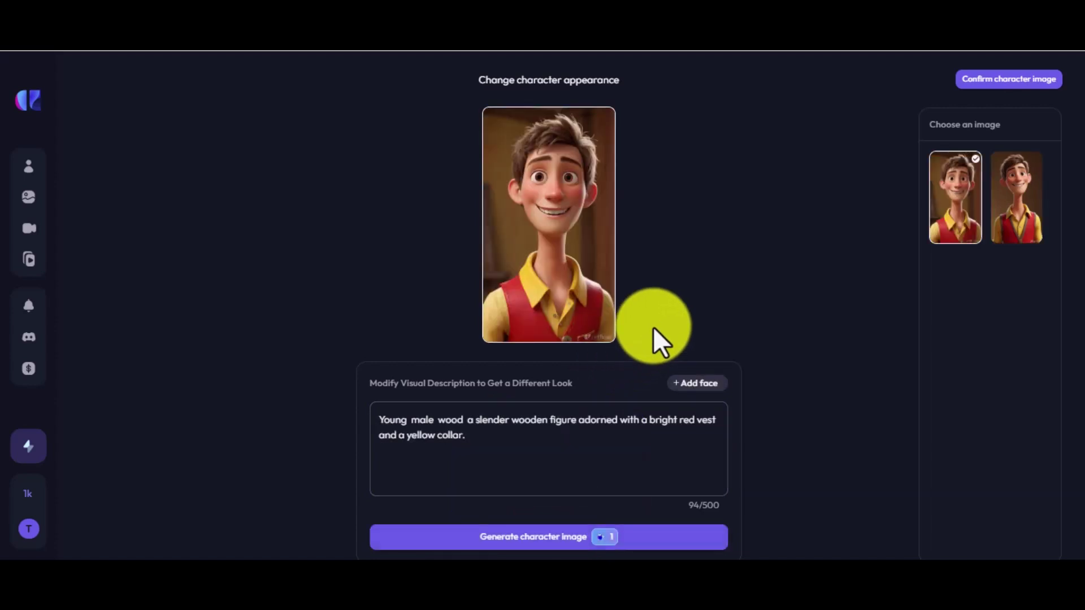
left_click(970, 78)
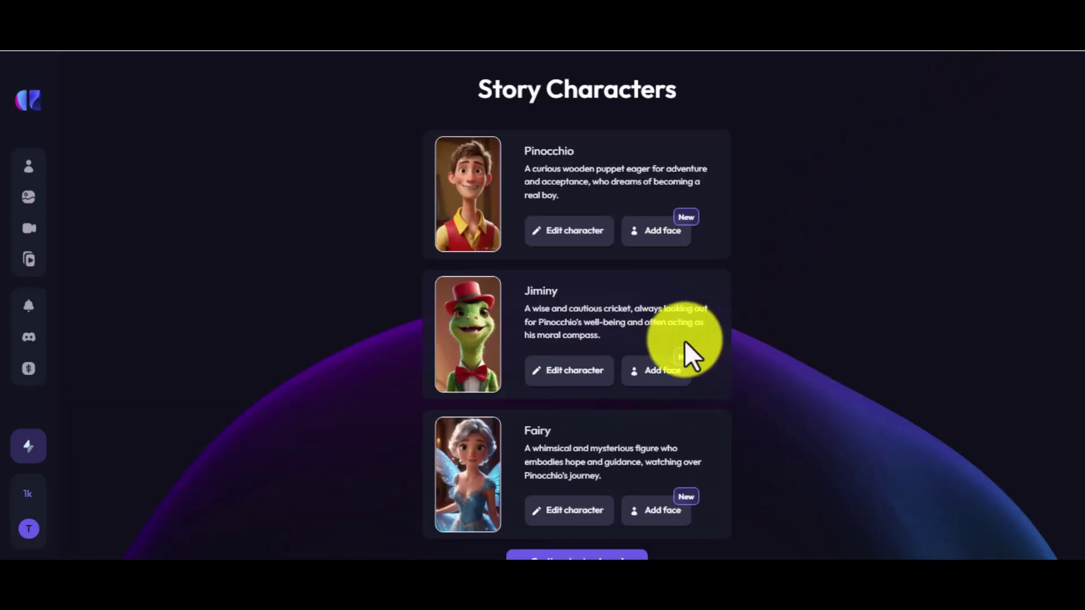
scroll(586, 216, "down", 1)
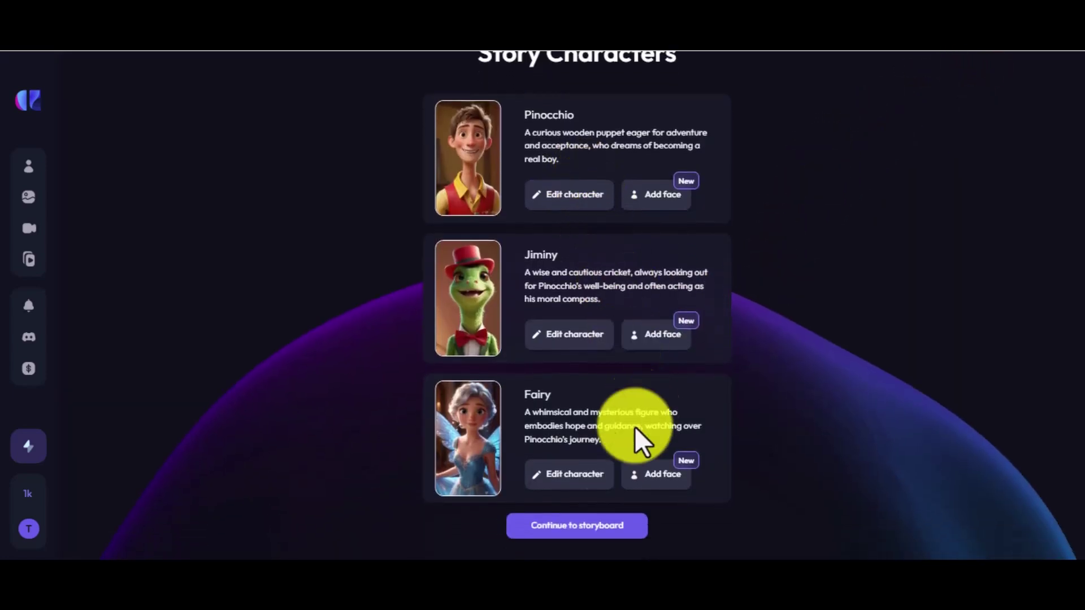
Step: Continue to the storyboard so The Heart of Wood's six shots generate
left_click(583, 527)
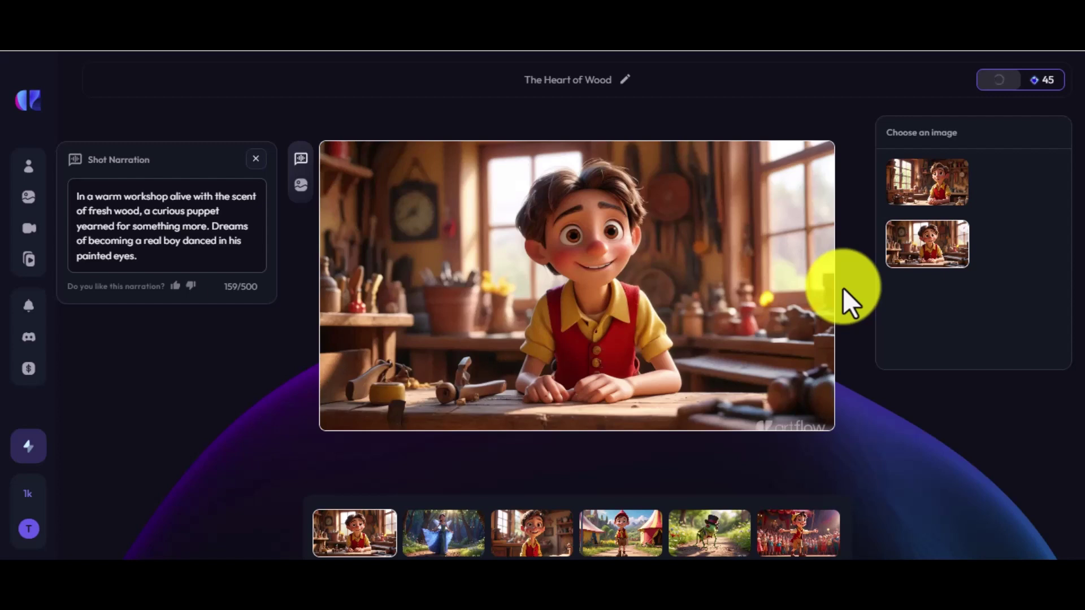
Step: Use the first image option for the fairy and circus storyboard shots
left_click(449, 519)
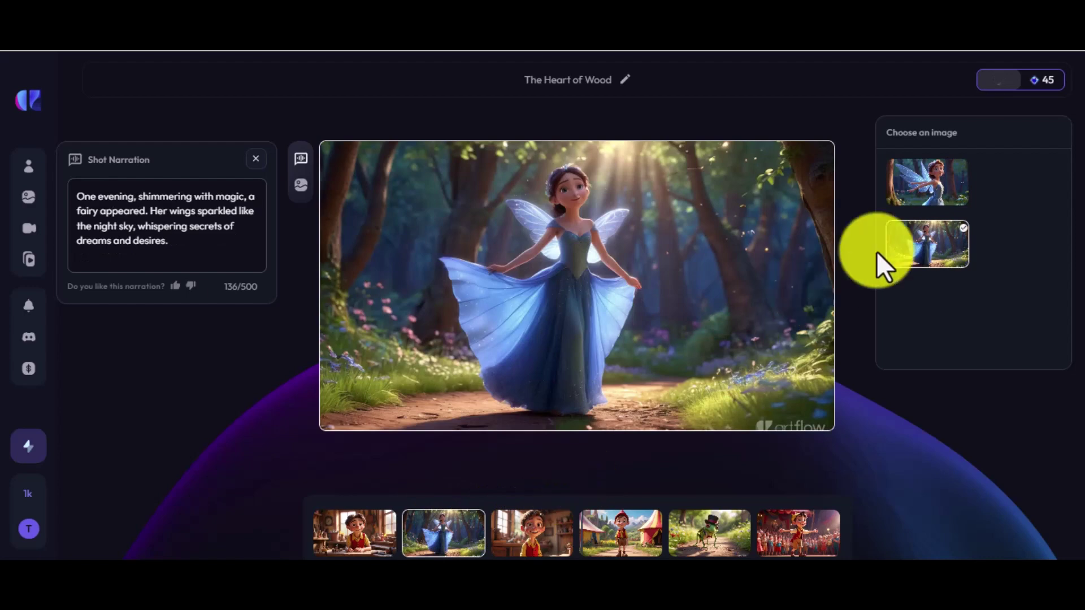
left_click(927, 186)
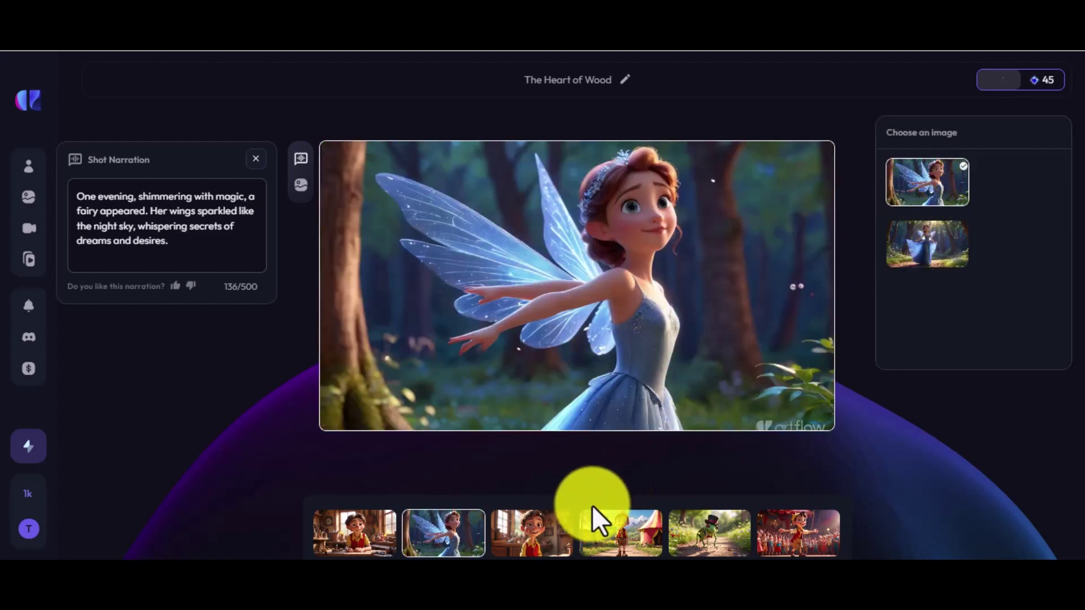
left_click(539, 535)
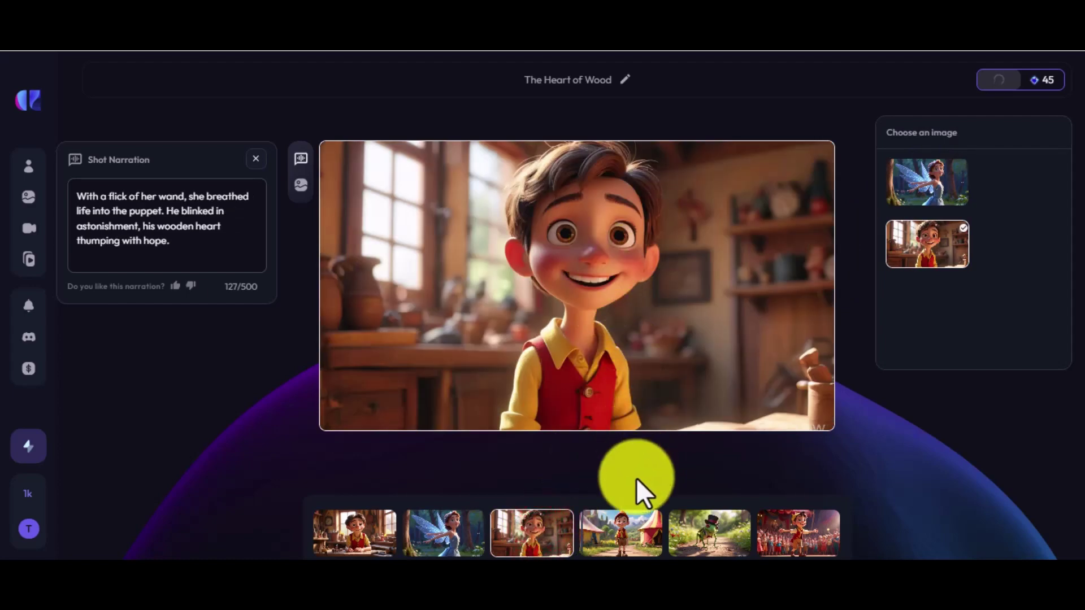
left_click(623, 532)
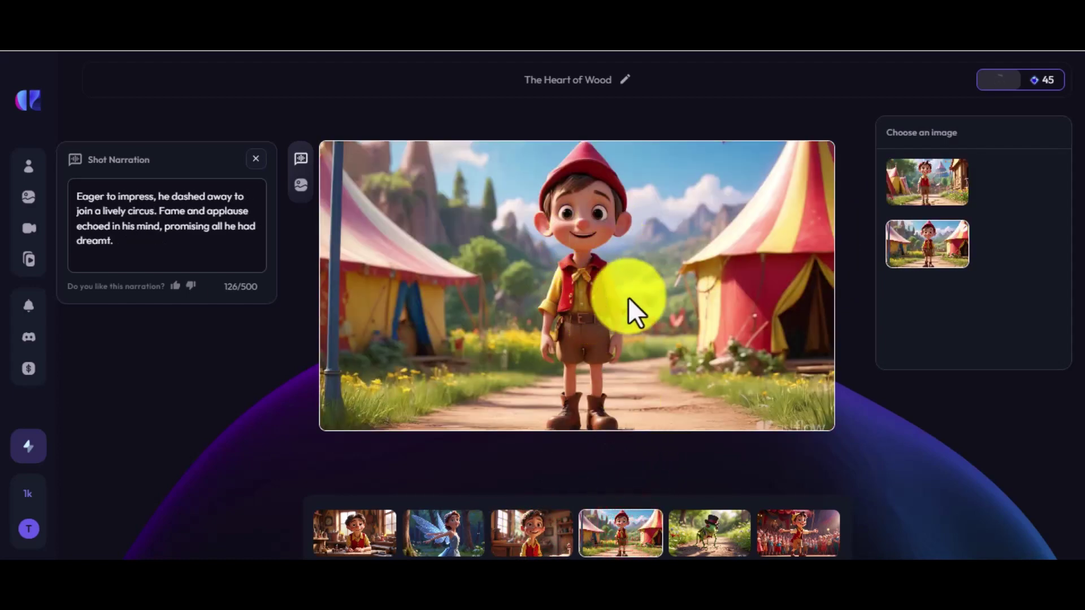
left_click(917, 185)
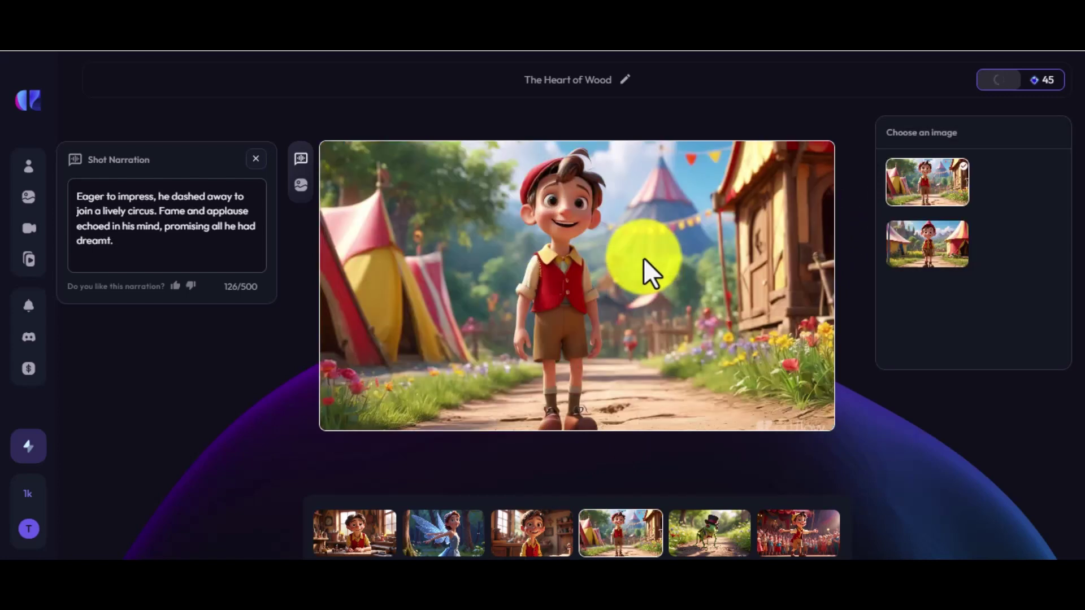
Step: Review the remaining shots, from Jiminy and the big top to the final fairy scene
left_click(694, 533)
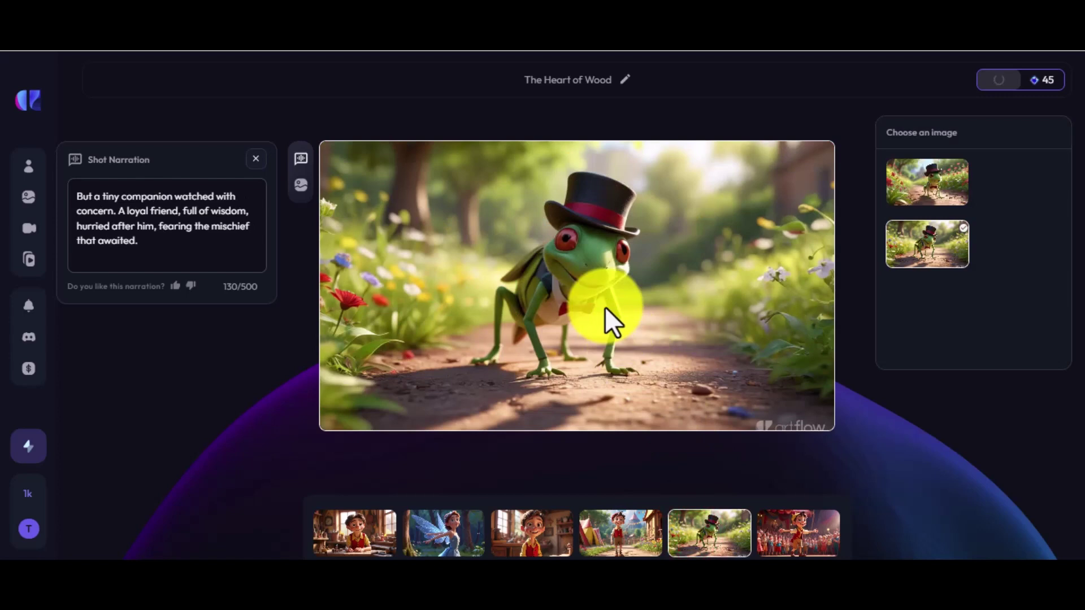
left_click(785, 541)
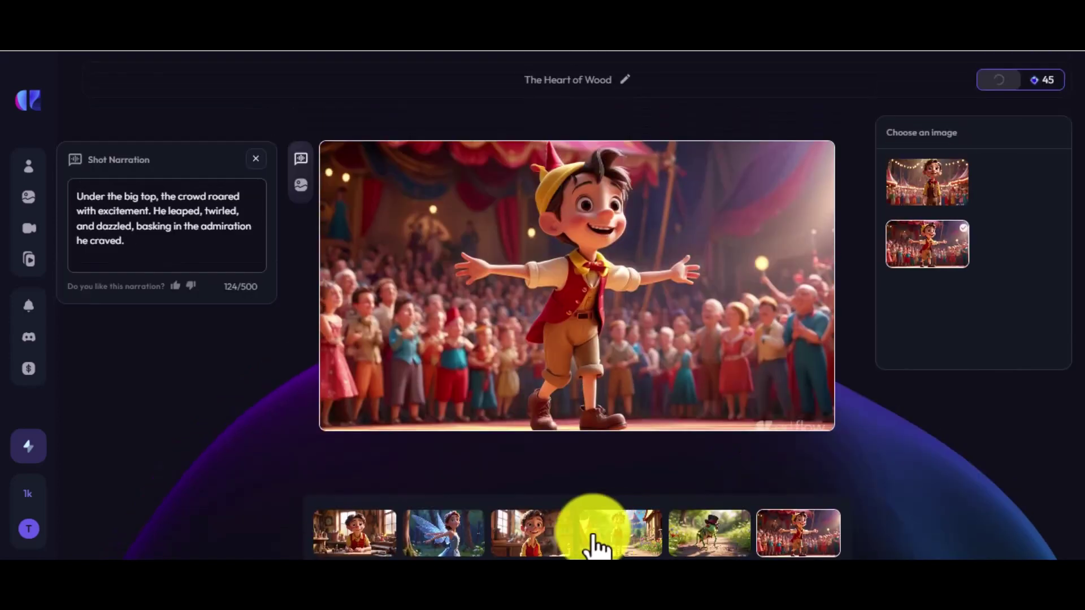
scroll(581, 485, "down", 1)
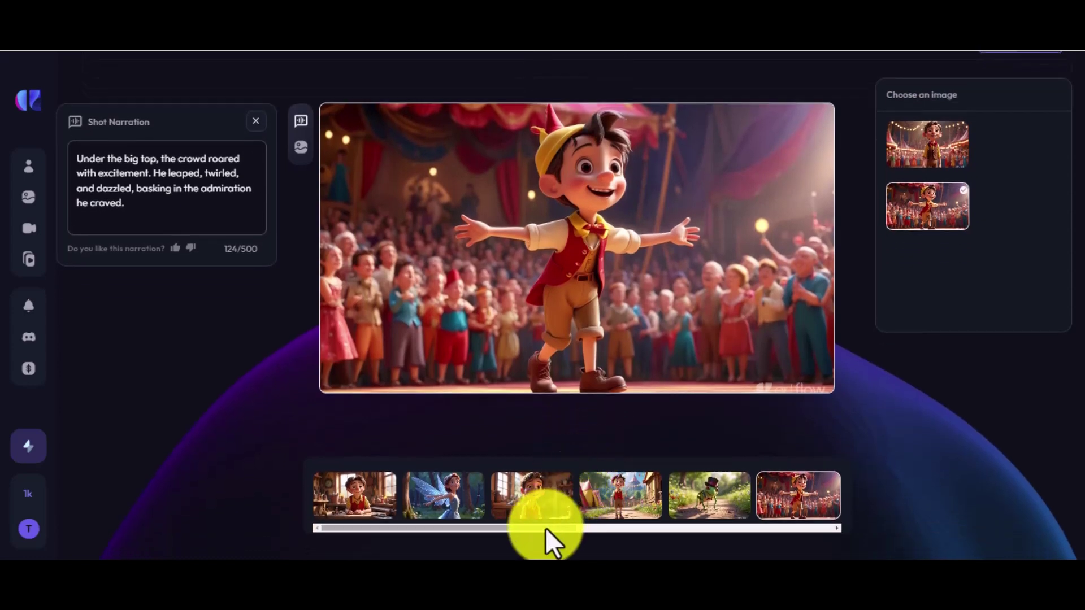
left_click_drag(616, 529, 651, 509)
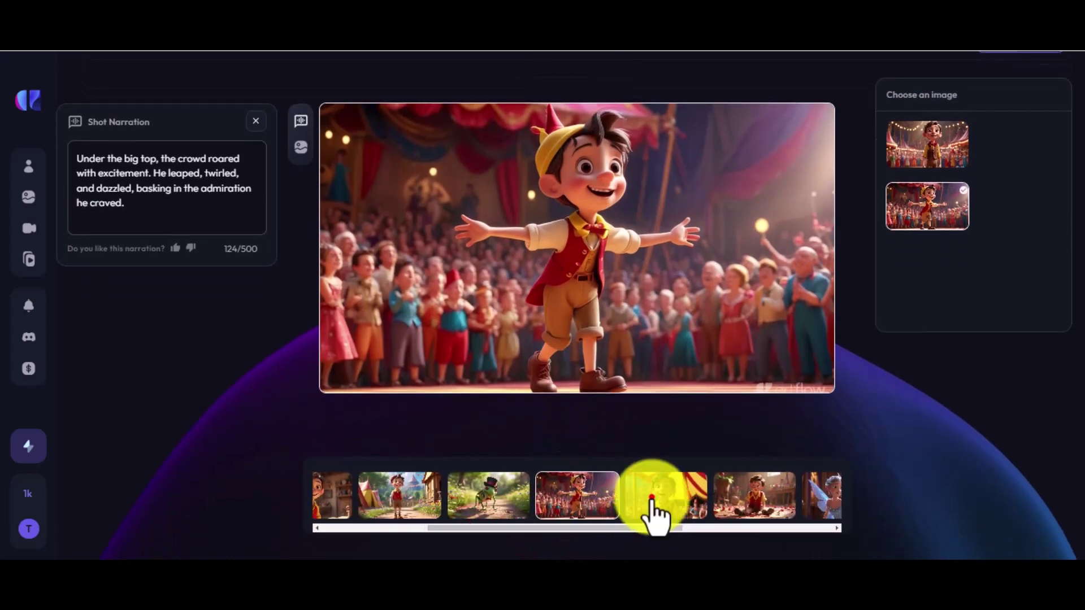
left_click(652, 502)
left_click_drag(618, 528, 665, 517)
scroll(656, 497, "up", 1)
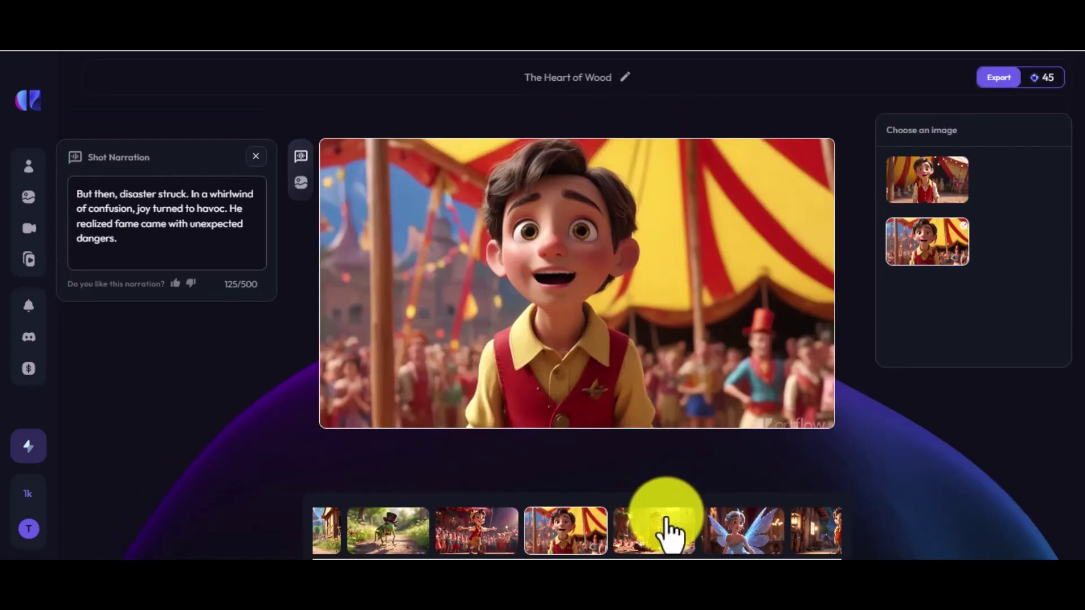
scroll(669, 533, "down", 1)
left_click(659, 496)
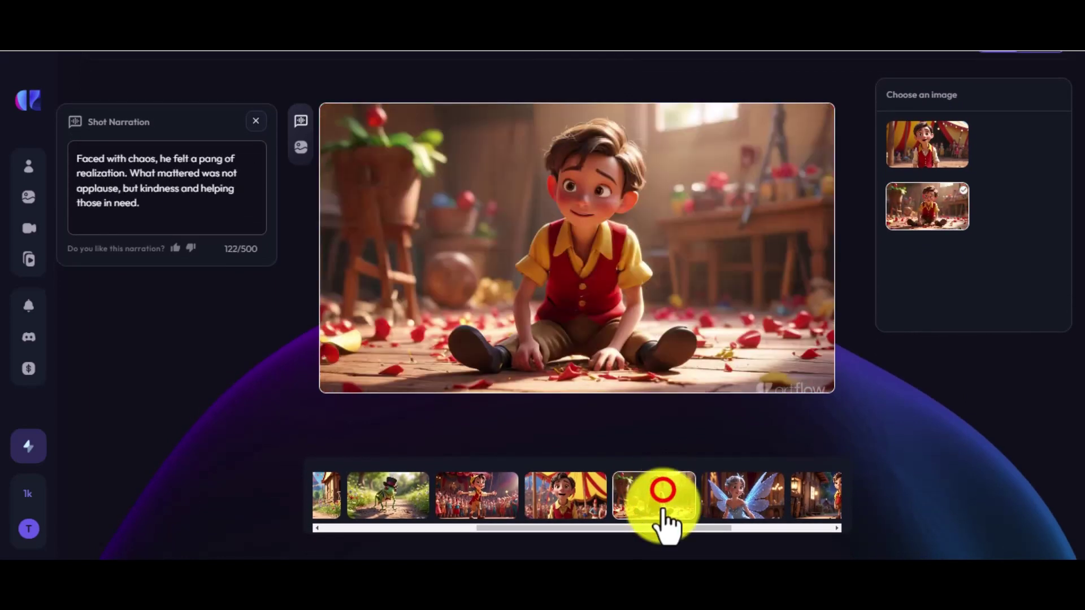
left_click(751, 507)
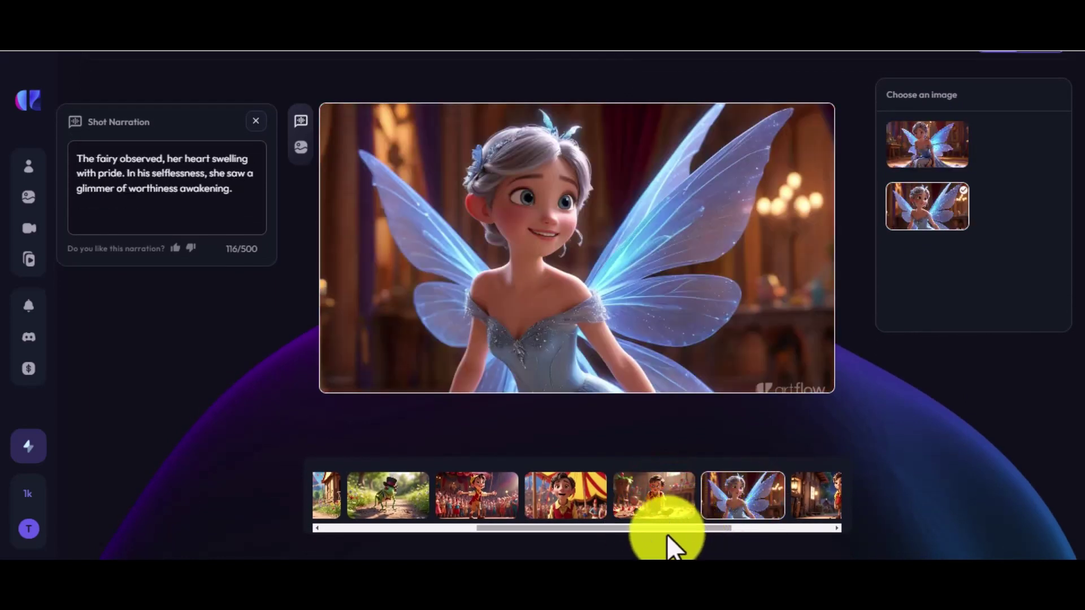
left_click_drag(670, 528, 727, 528)
left_click(708, 499)
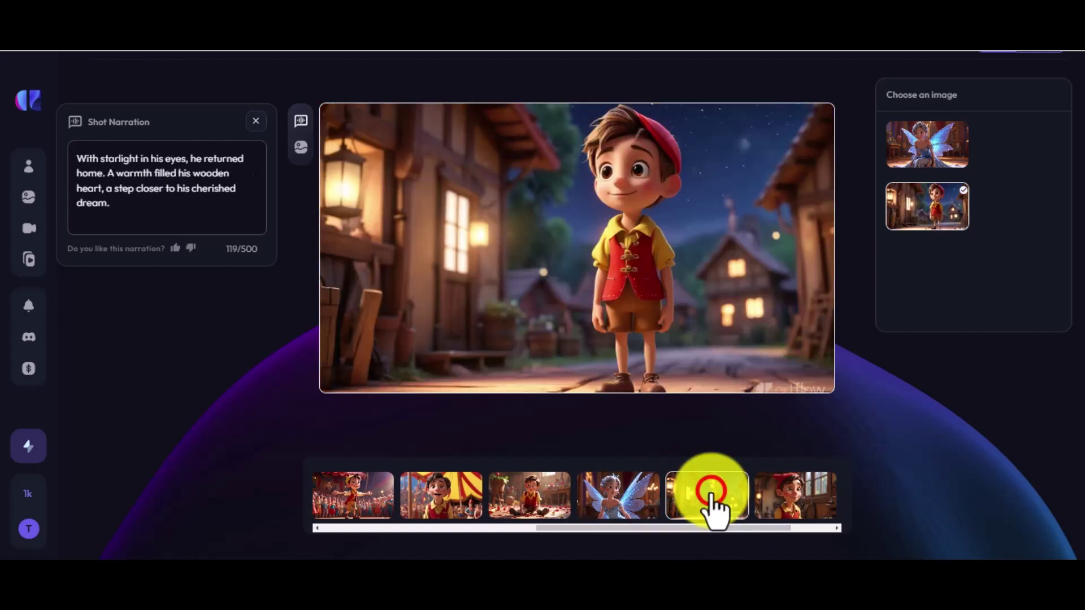
left_click(786, 496)
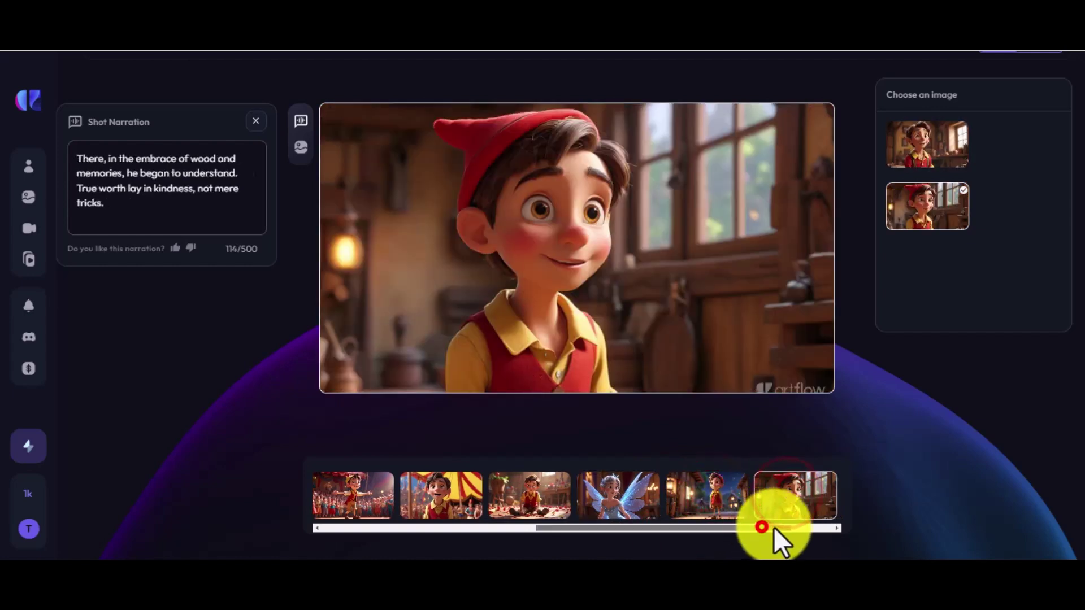
left_click_drag(763, 527, 799, 526)
left_click(787, 496)
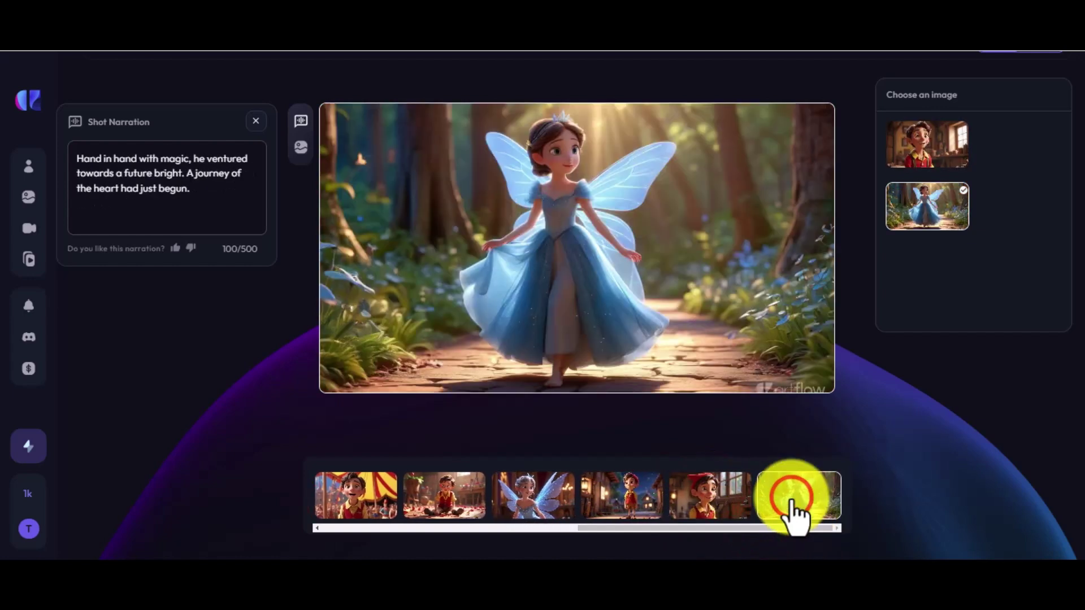
scroll(779, 509, "up", 1)
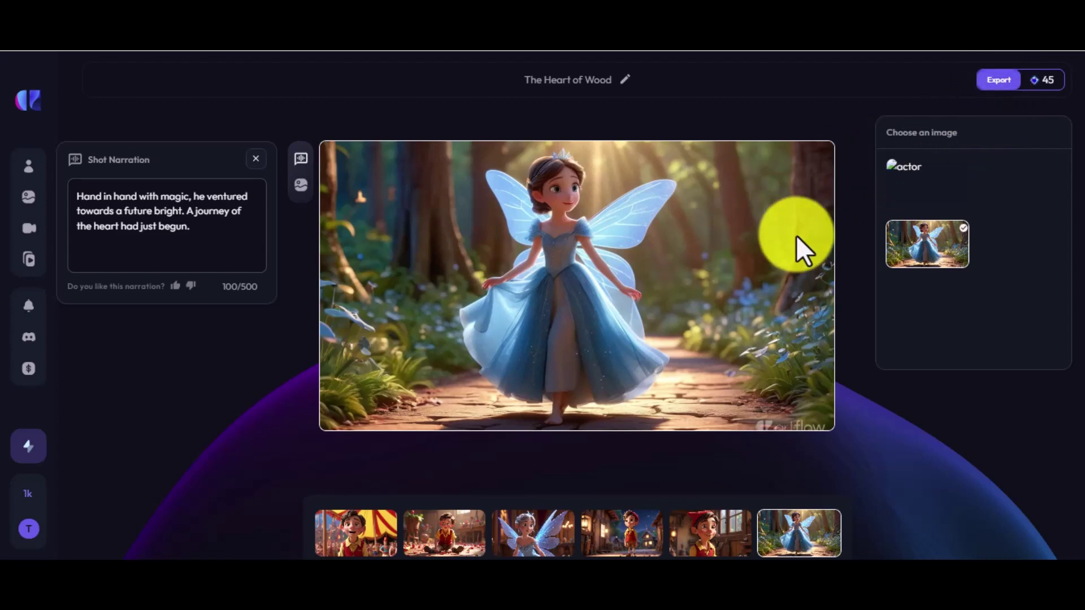
Step: Export The Heart of Wood and download the finished video with CC captions
left_click(996, 82)
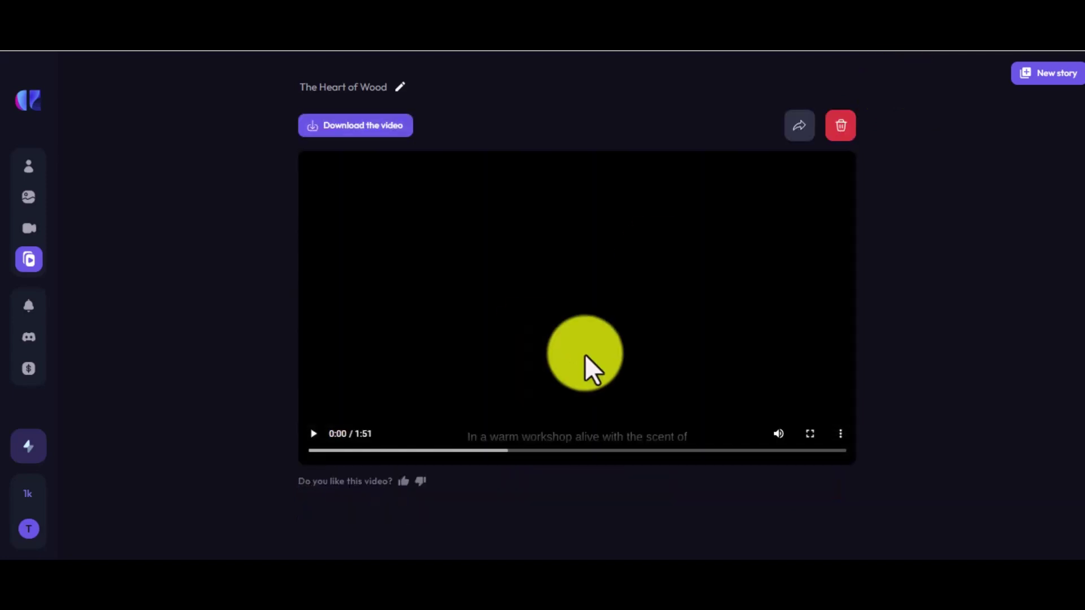
left_click(356, 125)
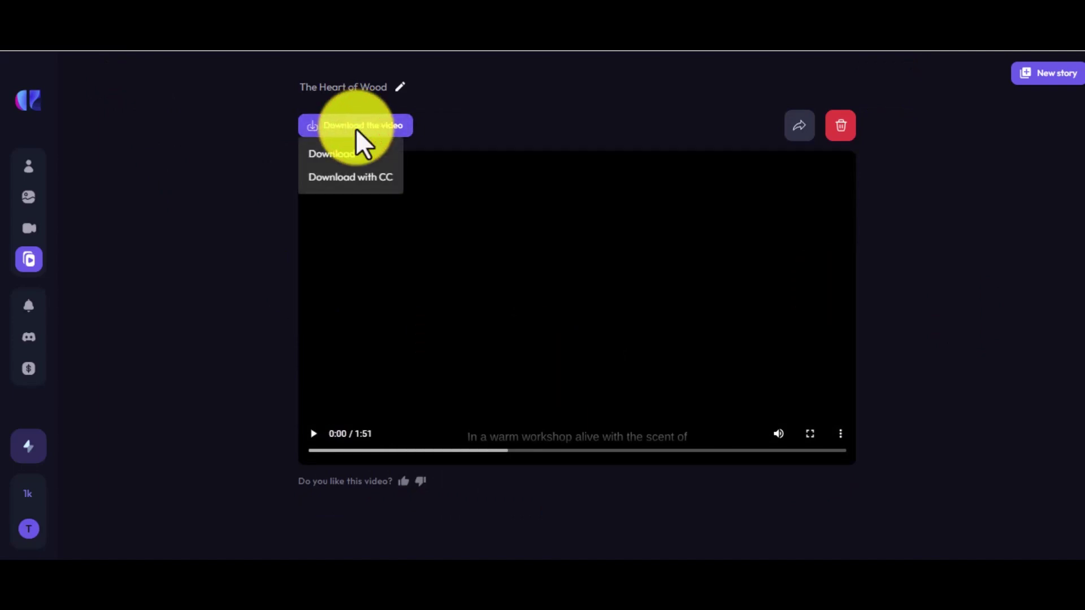
left_click(364, 178)
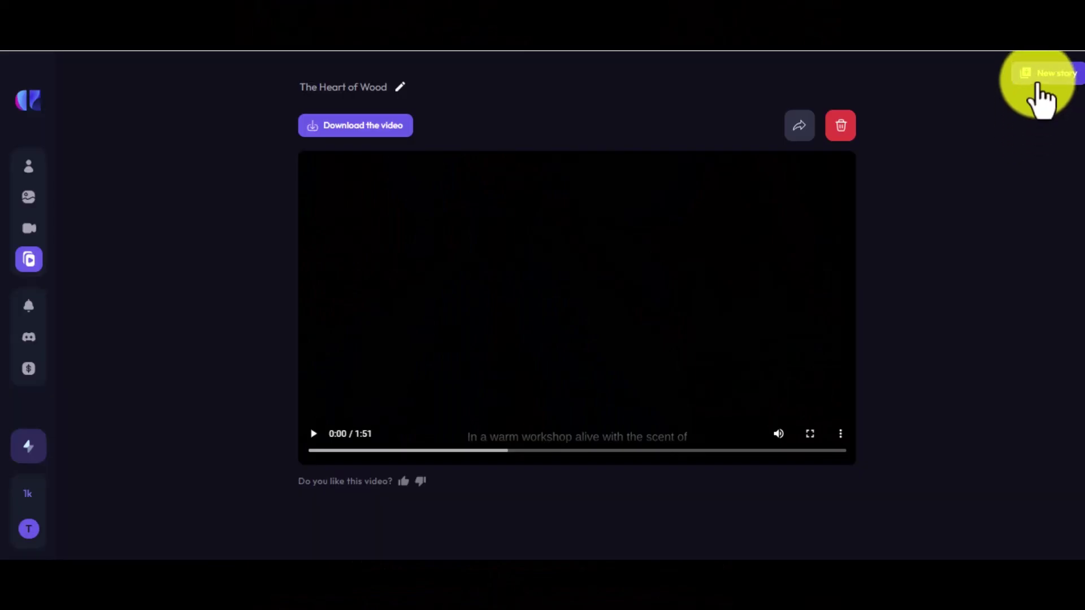
Step: Start an AI-assisted Children's Story with 'any' audience and goal, then copy the Alice title
left_click(1036, 82)
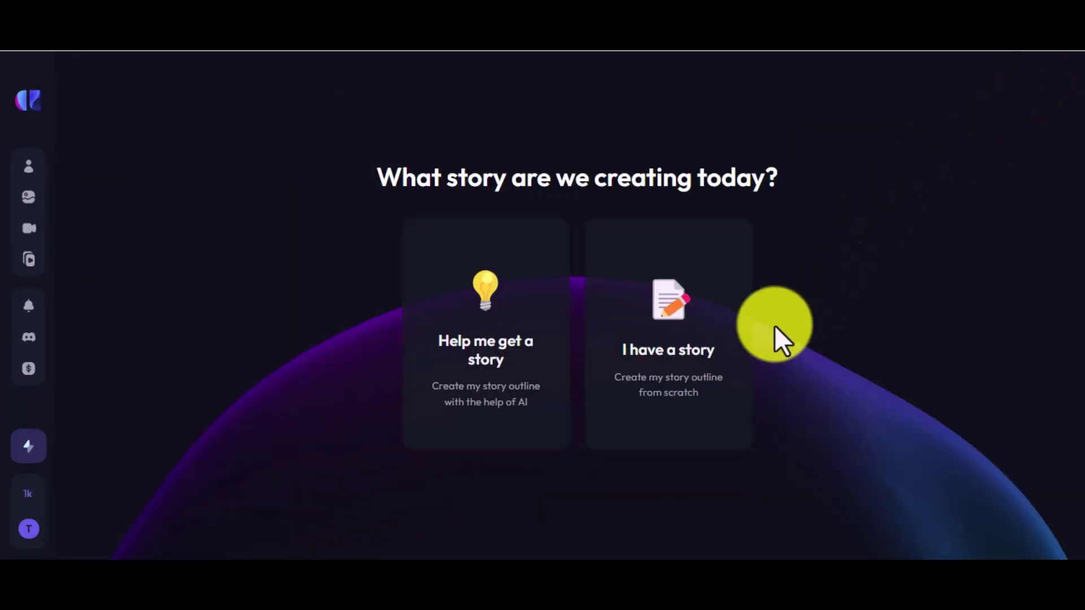
left_click(500, 317)
left_click(588, 392)
type("any")
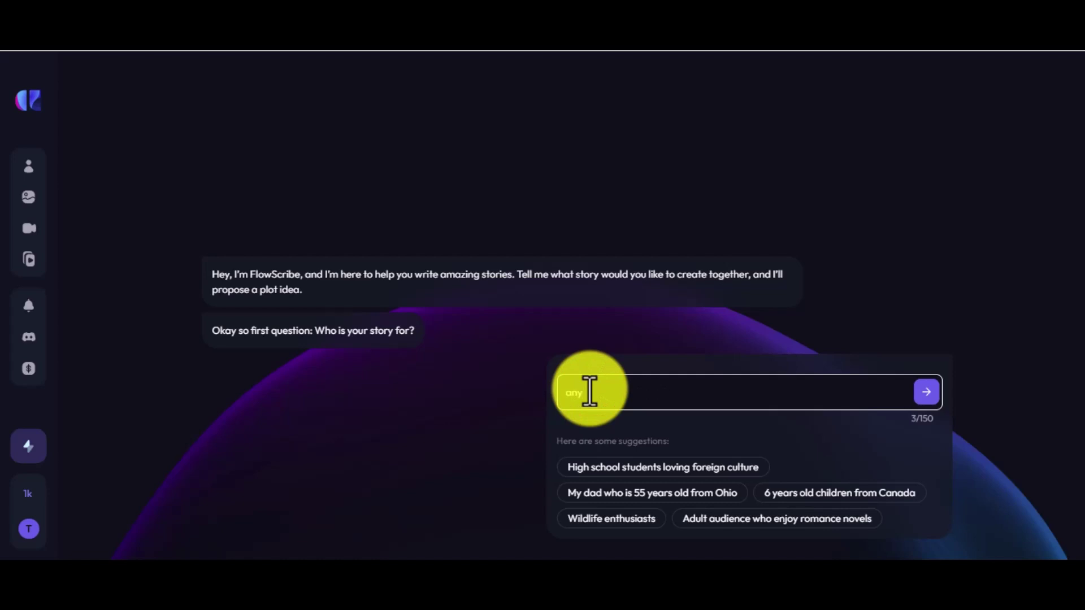
type("any")
left_click(926, 392)
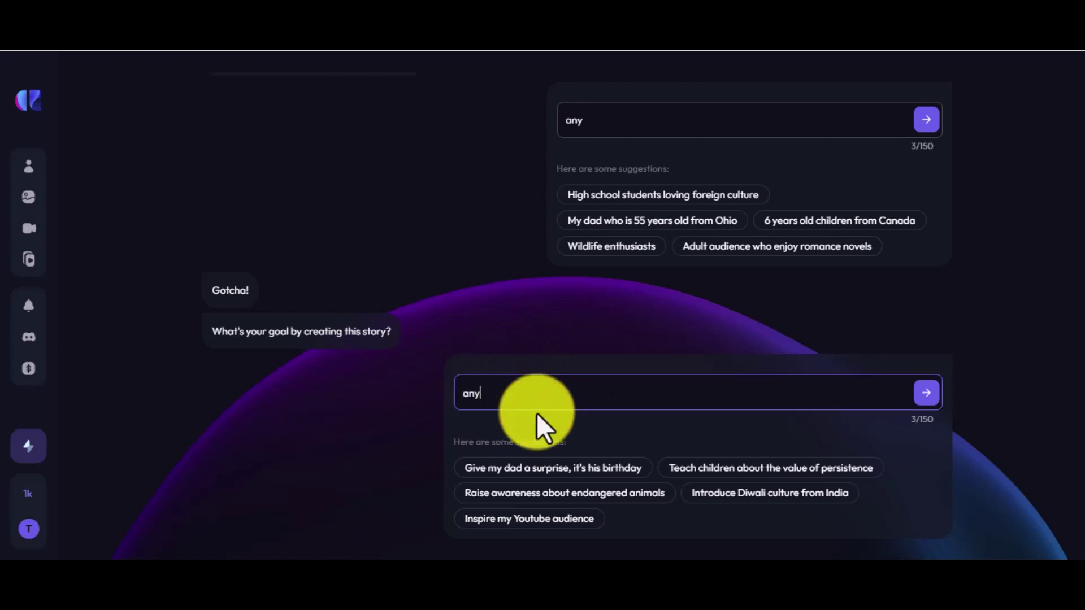
left_click(926, 393)
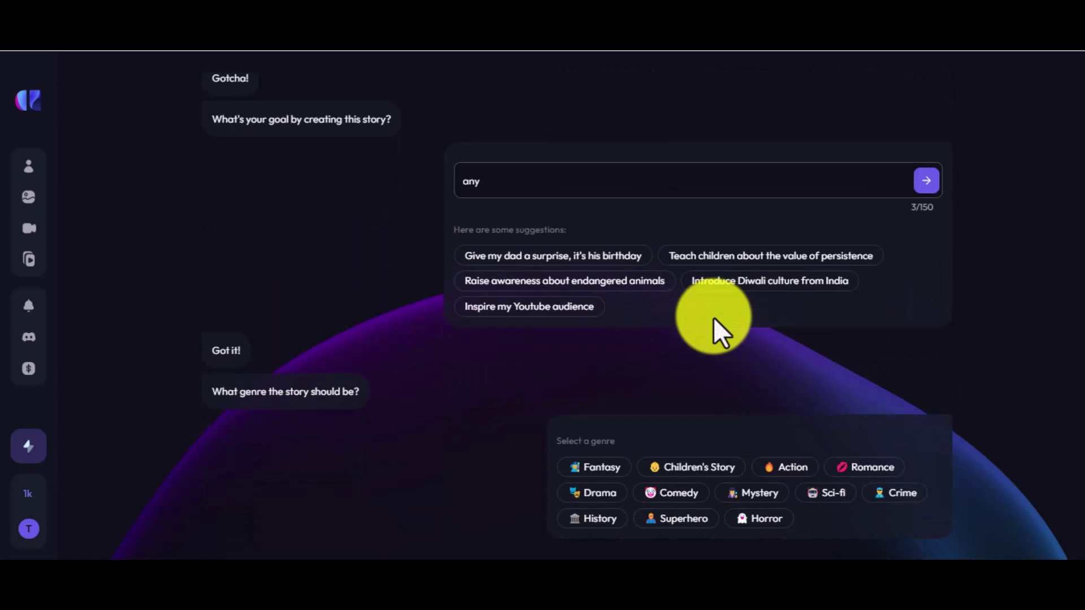
left_click(687, 467)
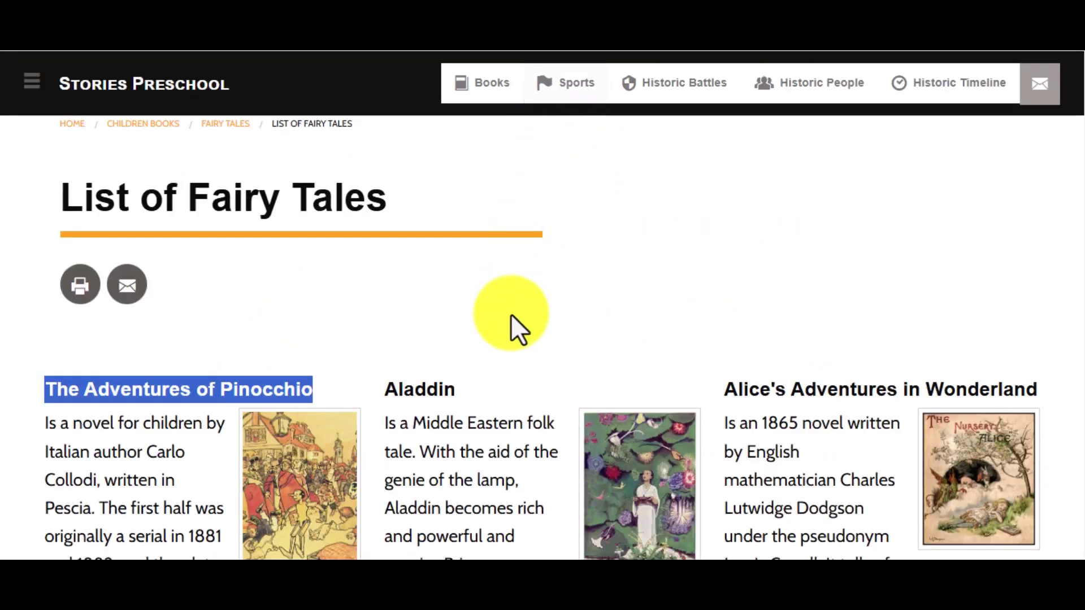
scroll(511, 314, "down", 2)
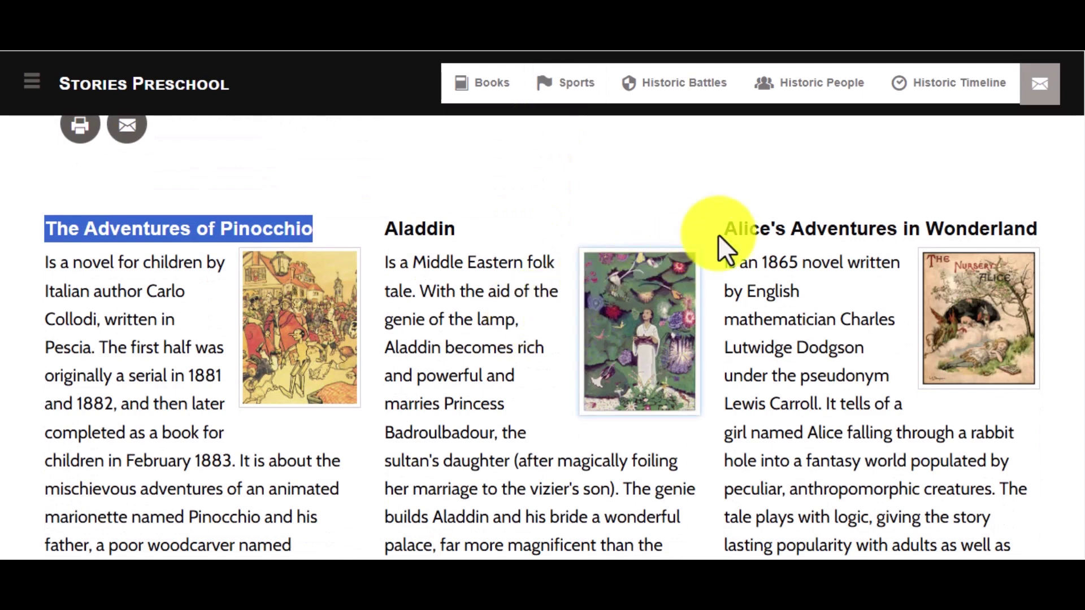
left_click_drag(723, 228, 1028, 231)
right_click(1026, 237)
Step: Paste 'Alice's Adventures in Wonderland' as the story idea and generate the outline
left_click(738, 247)
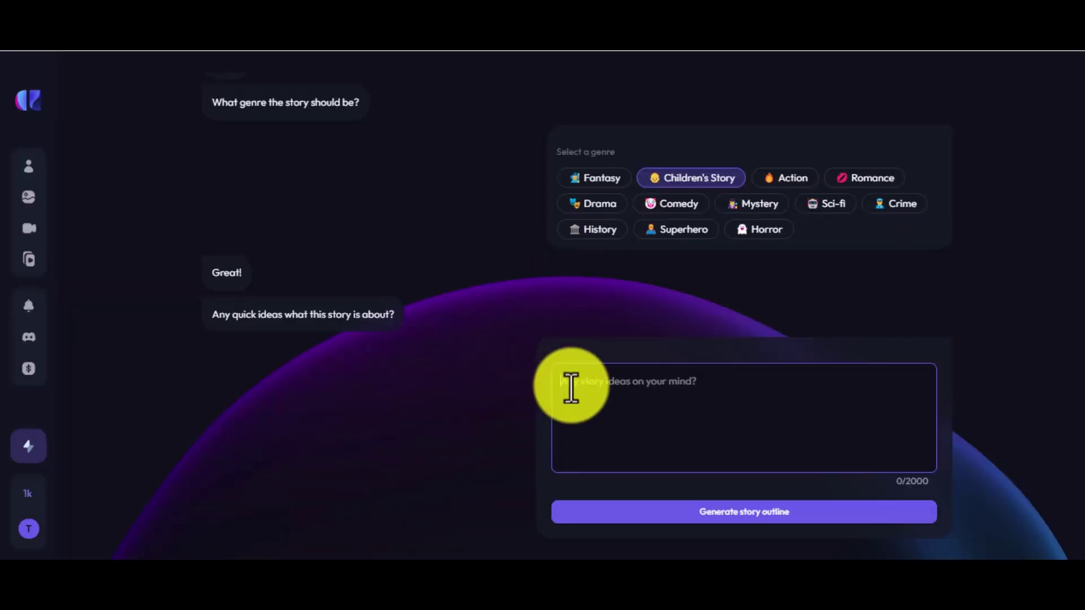
right_click(571, 384)
left_click(606, 225)
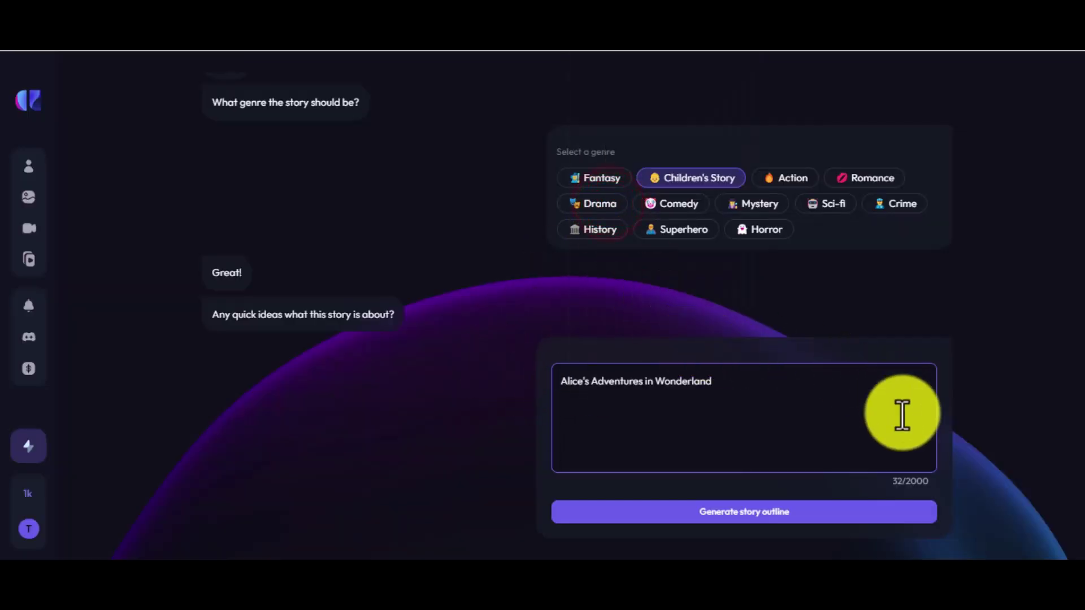
left_click(933, 512)
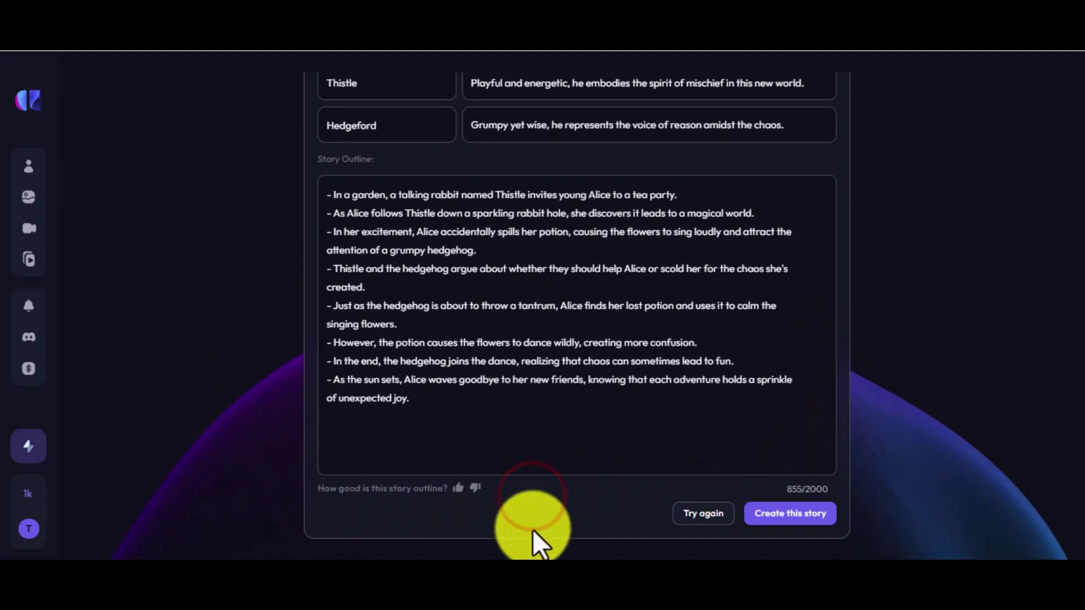
Step: Create the story in Horizontal 16:9 format and 3D Cartoon style, then continue to characters
left_click(790, 513)
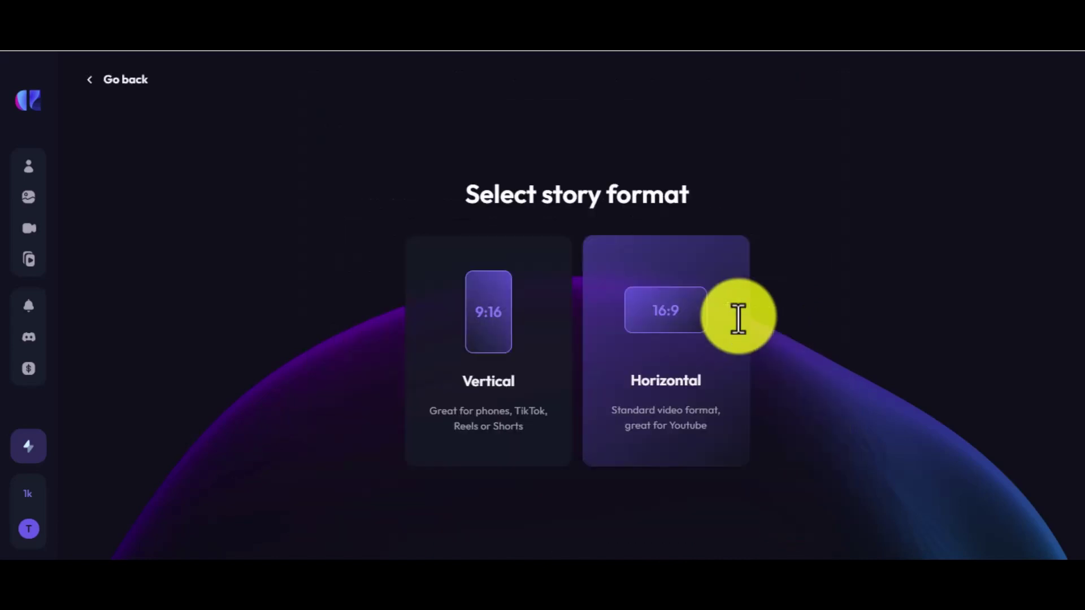
left_click(694, 347)
left_click(613, 209)
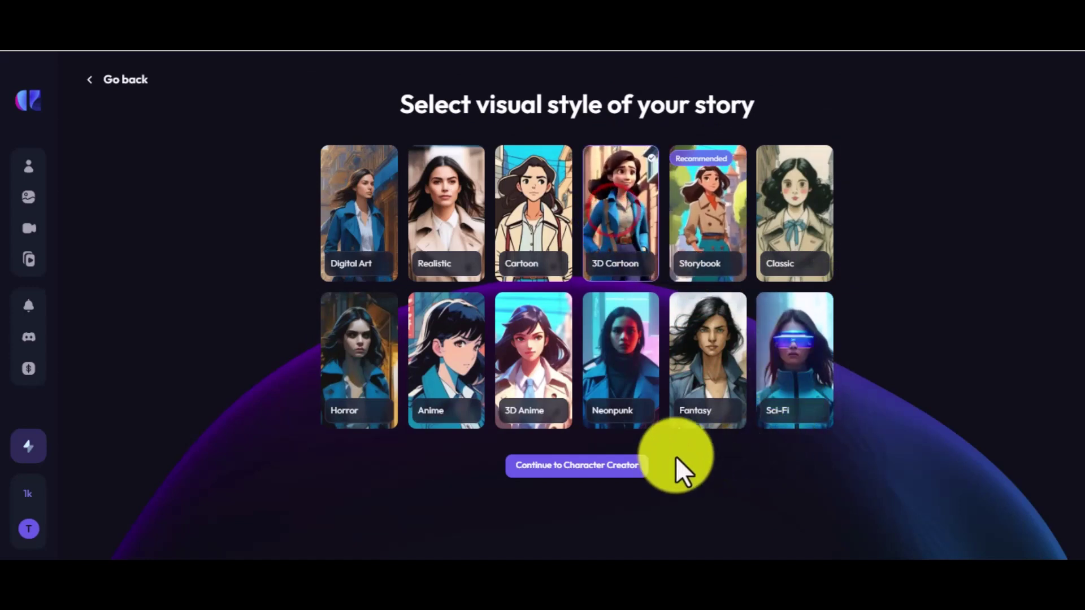
left_click(583, 469)
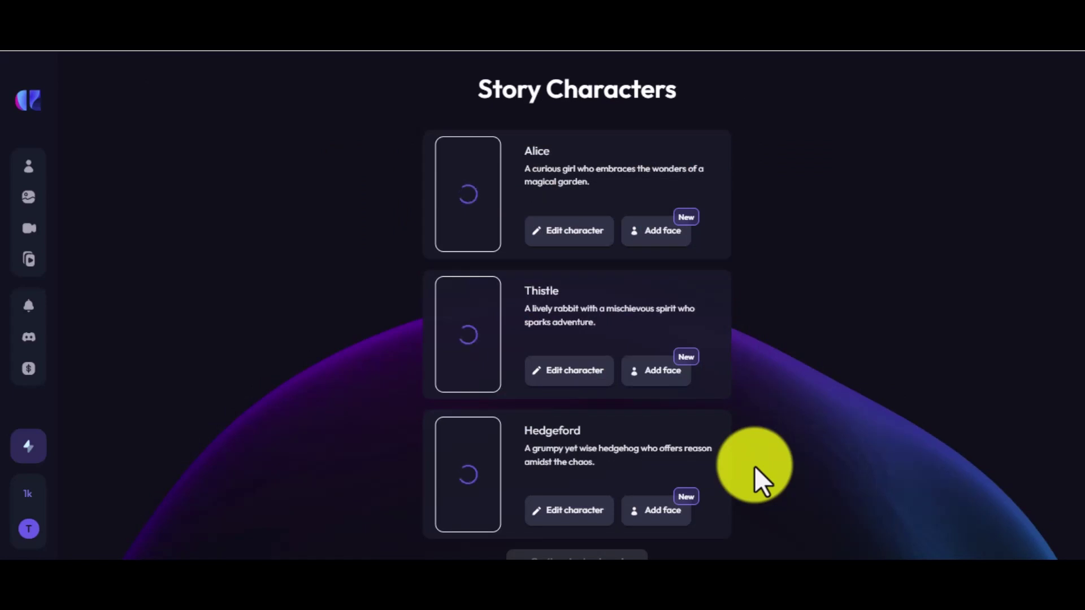
scroll(552, 509, "down", 1)
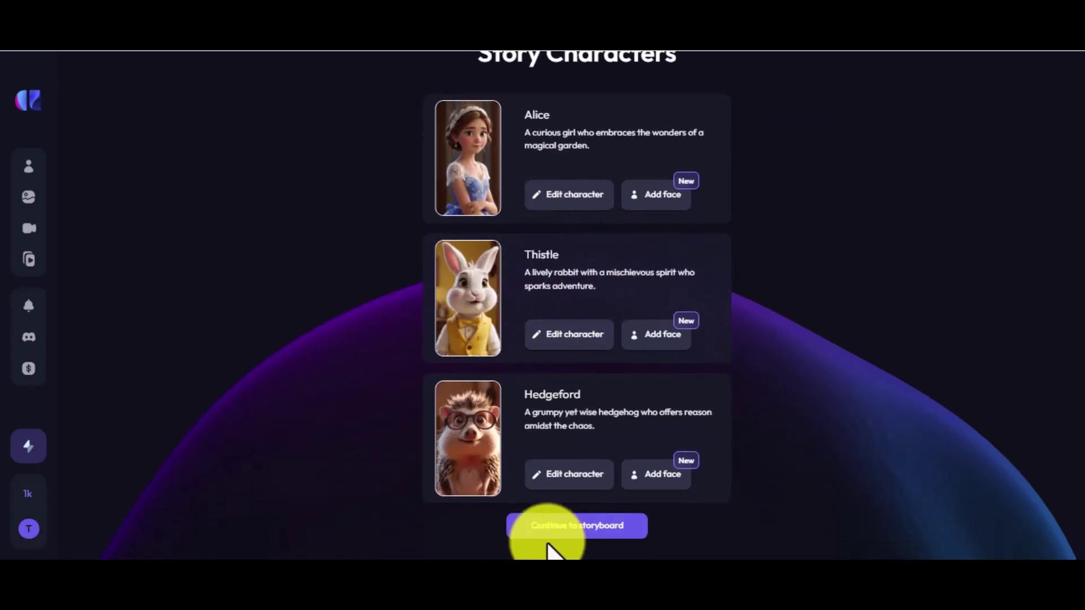
Step: Generate the Alice storyboard and view the rabbit, tunnel, fourth, fifth and hedgehog shots
left_click(550, 529)
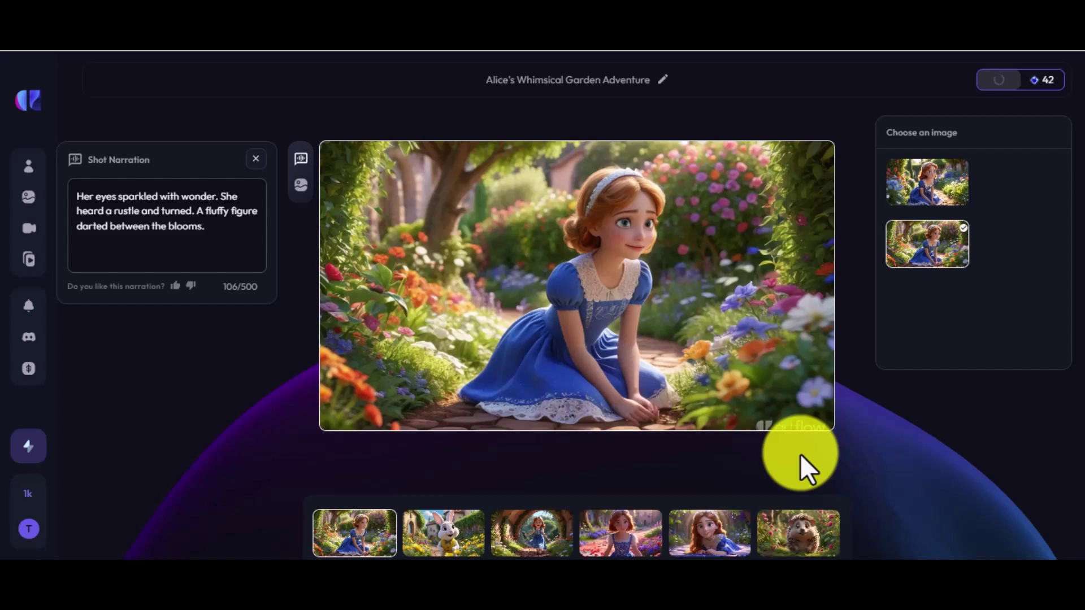
scroll(800, 453, "down", 1)
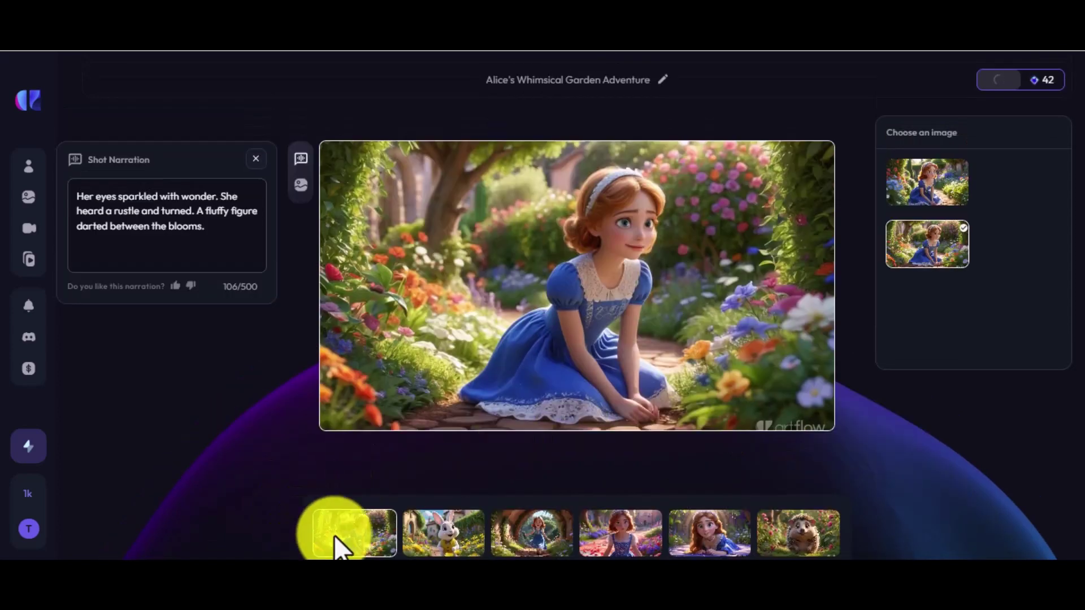
left_click(462, 547)
left_click(517, 549)
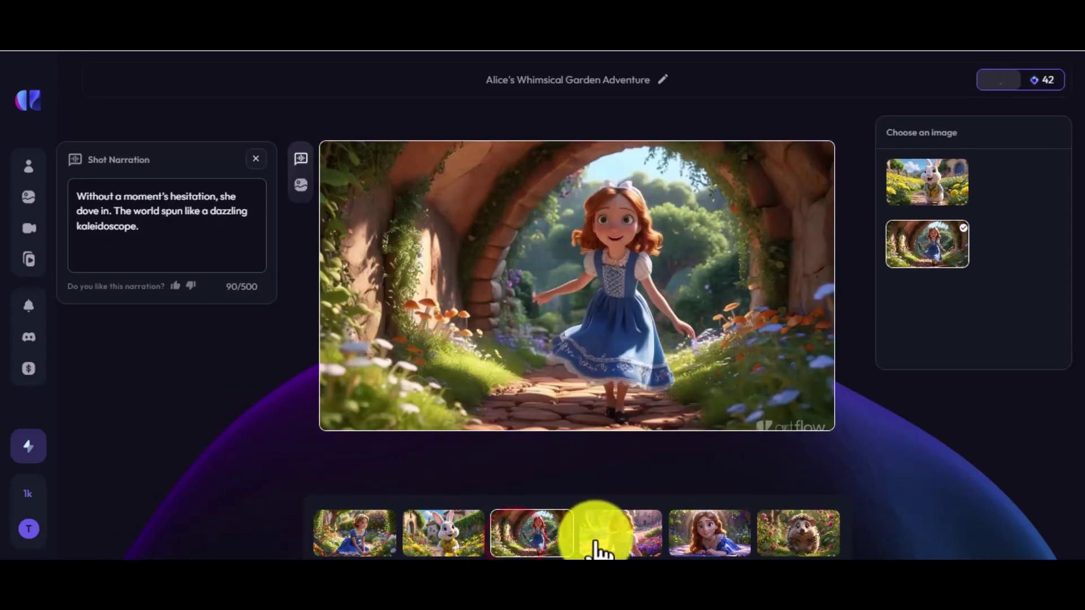
left_click(604, 546)
left_click(703, 544)
left_click(797, 545)
scroll(745, 479, "down", 1)
left_click_drag(532, 532, 607, 529)
Step: Use the single-rabbit image and the second teapot image, then review through the final shot
left_click(668, 512)
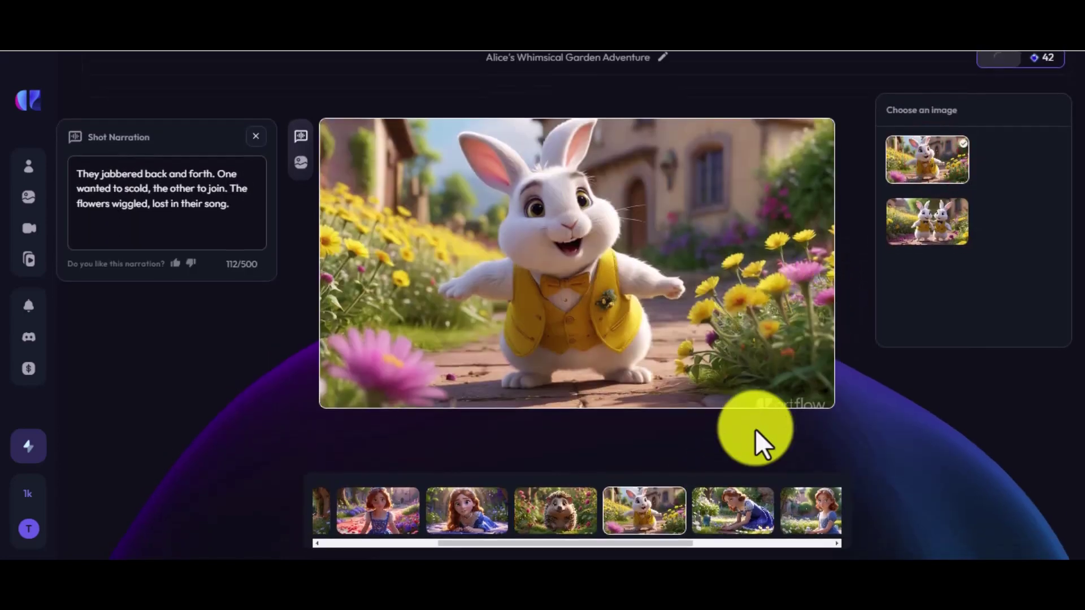
left_click(735, 514)
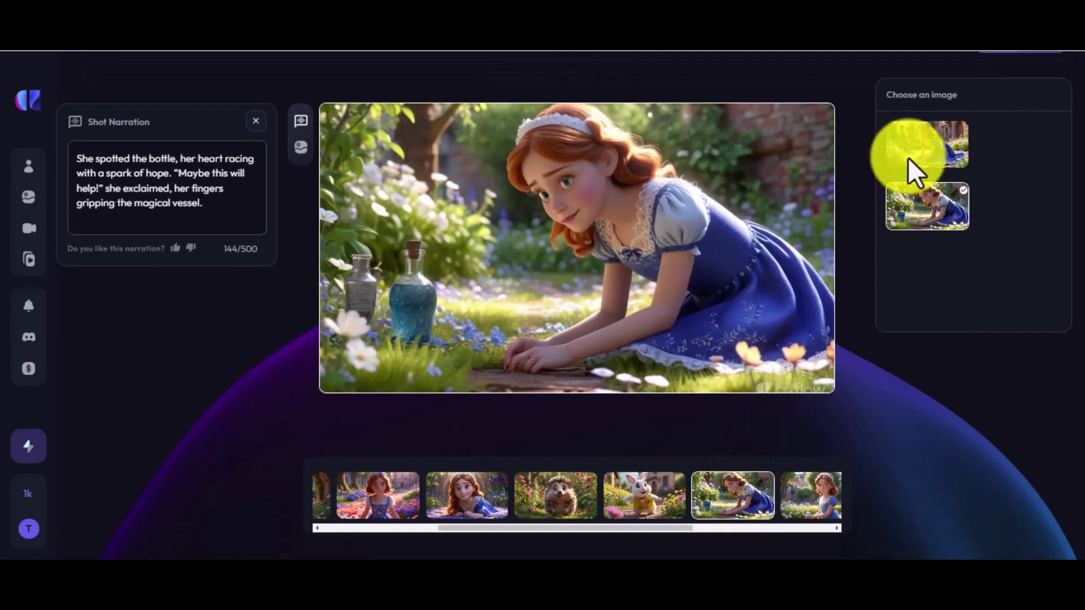
left_click(927, 180)
left_click(731, 509)
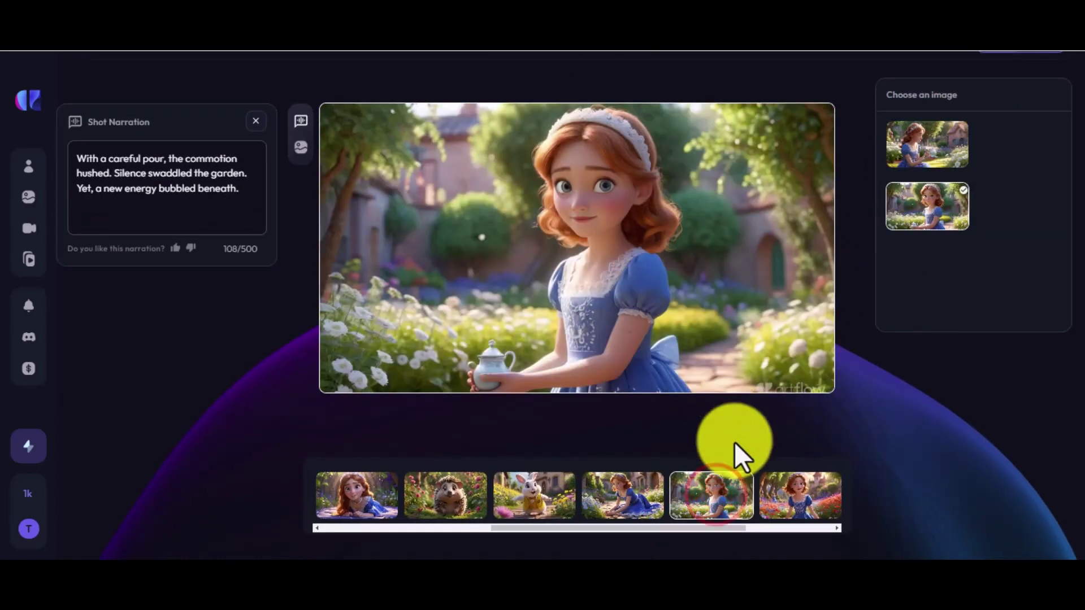
left_click(901, 178)
left_click(916, 248)
scroll(864, 331, "down", 1)
left_click(779, 509)
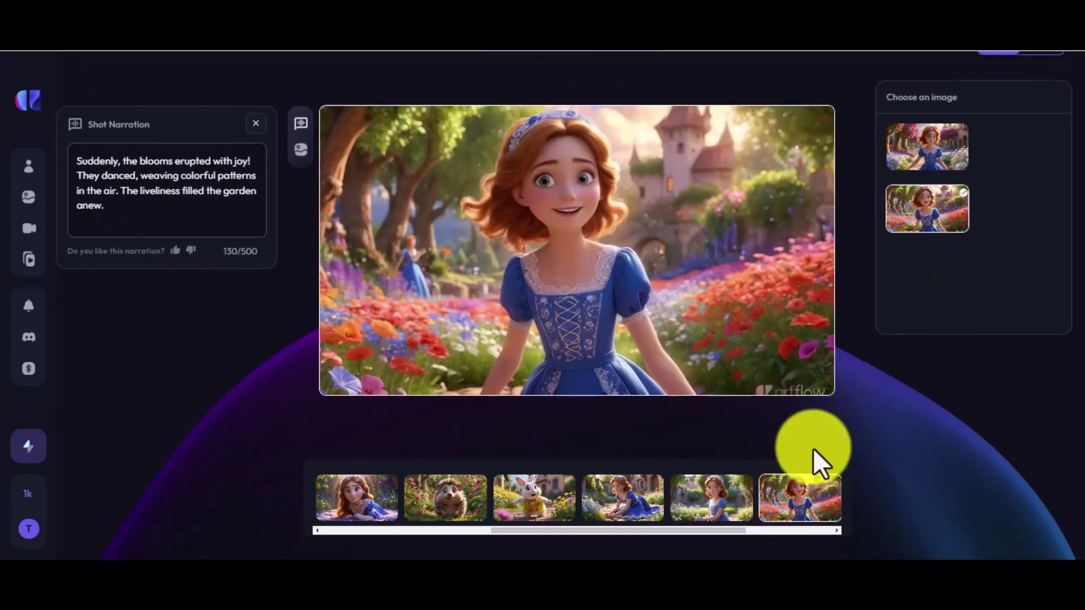
left_click_drag(715, 533, 787, 527)
left_click(788, 508)
left_click(822, 514)
scroll(831, 520, "up", 1)
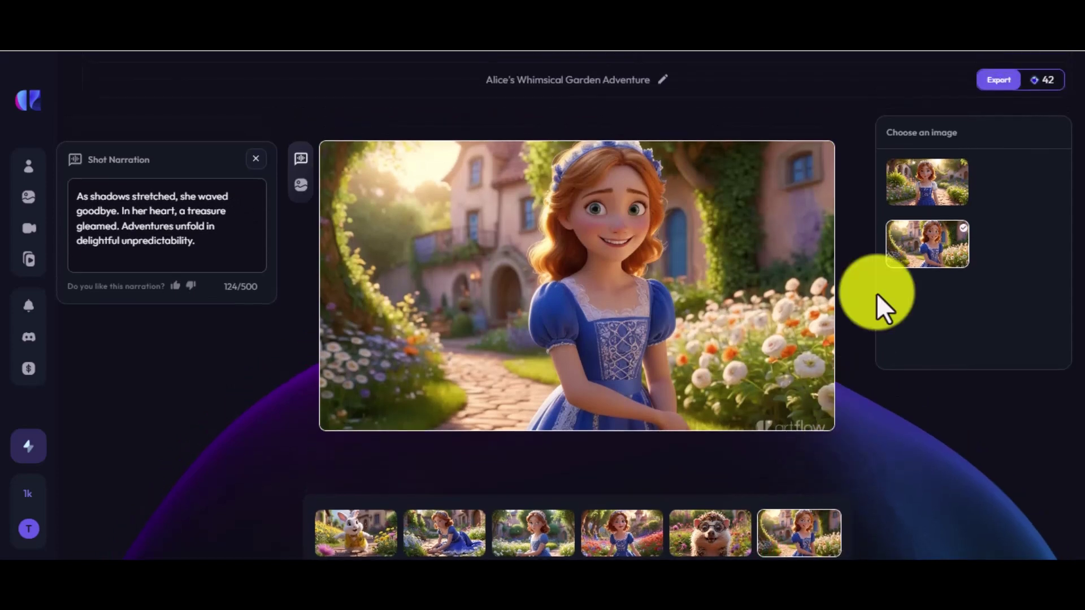